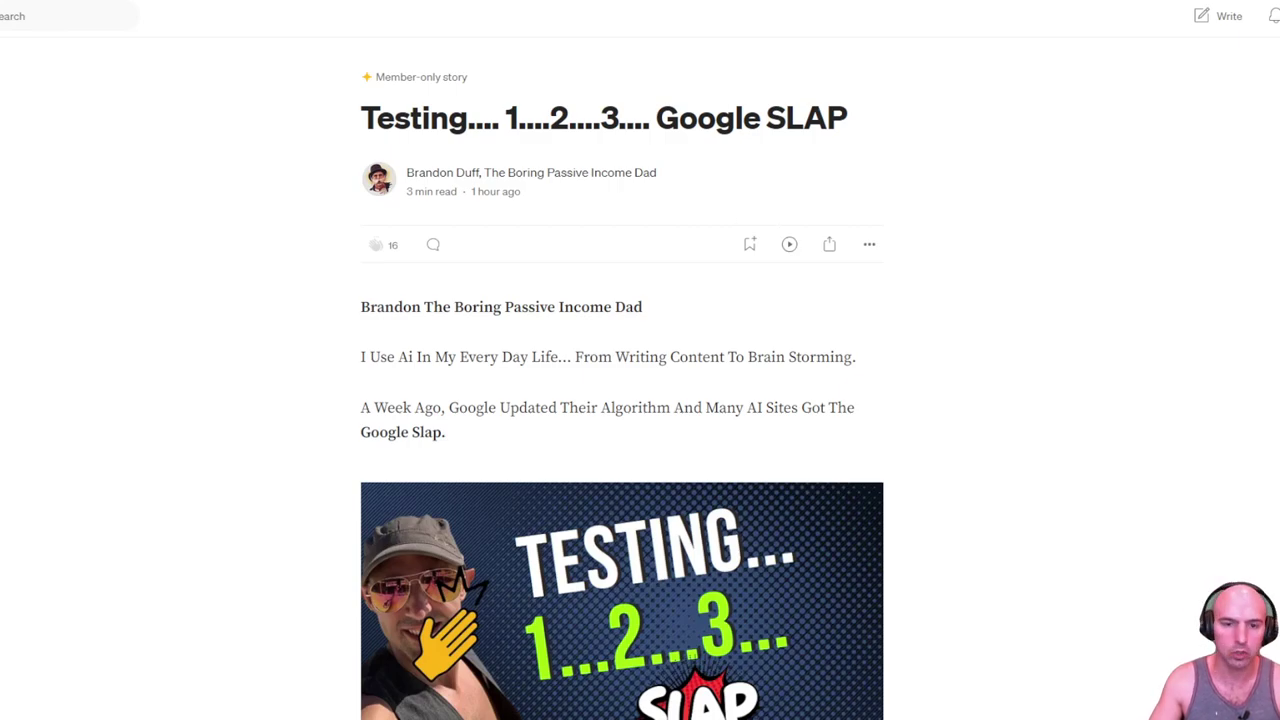
{"action": "scroll", "coordinate": [622, 400], "scroll_direction": "down", "scroll_amount": 3}
{"action": "scroll", "coordinate": [569, 410], "scroll_direction": "down", "scroll_amount": 5}
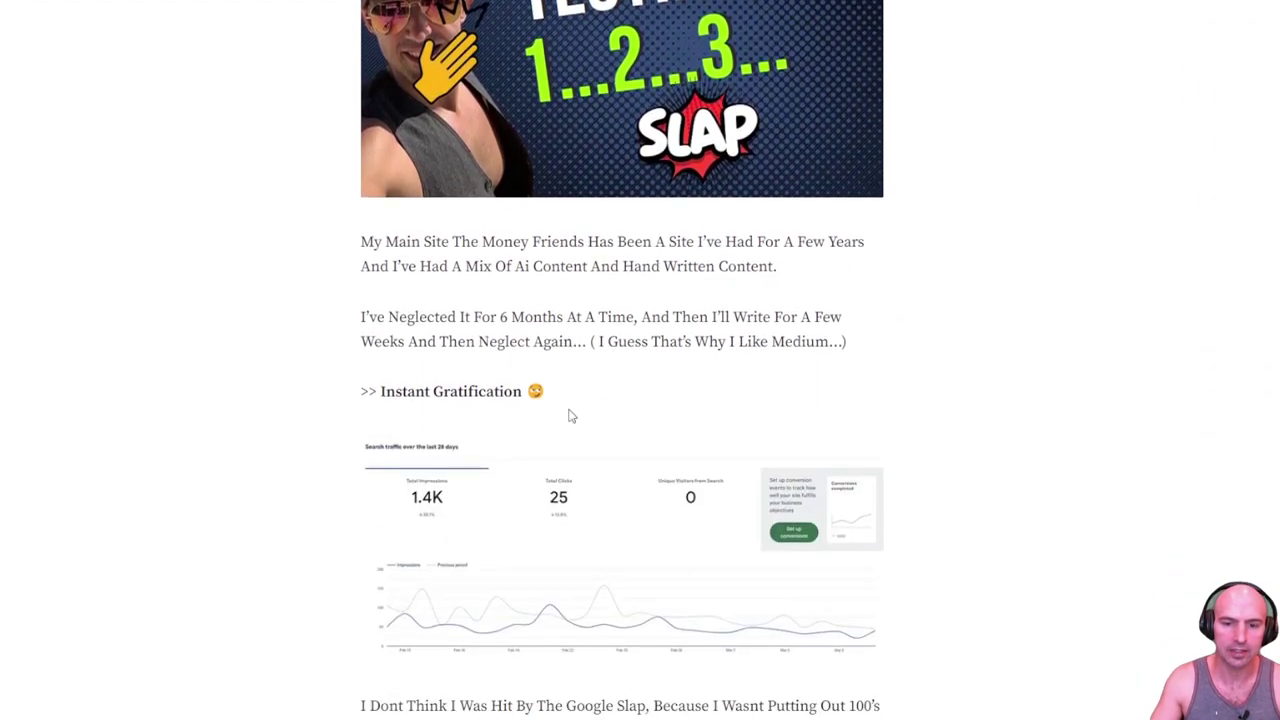
{"action": "scroll", "coordinate": [570, 415], "scroll_direction": "up", "scroll_amount": 3}
{"action": "scroll", "coordinate": [569, 417], "scroll_direction": "up", "scroll_amount": 5}
{"action": "scroll", "coordinate": [569, 417], "scroll_direction": "down", "scroll_amount": 6}
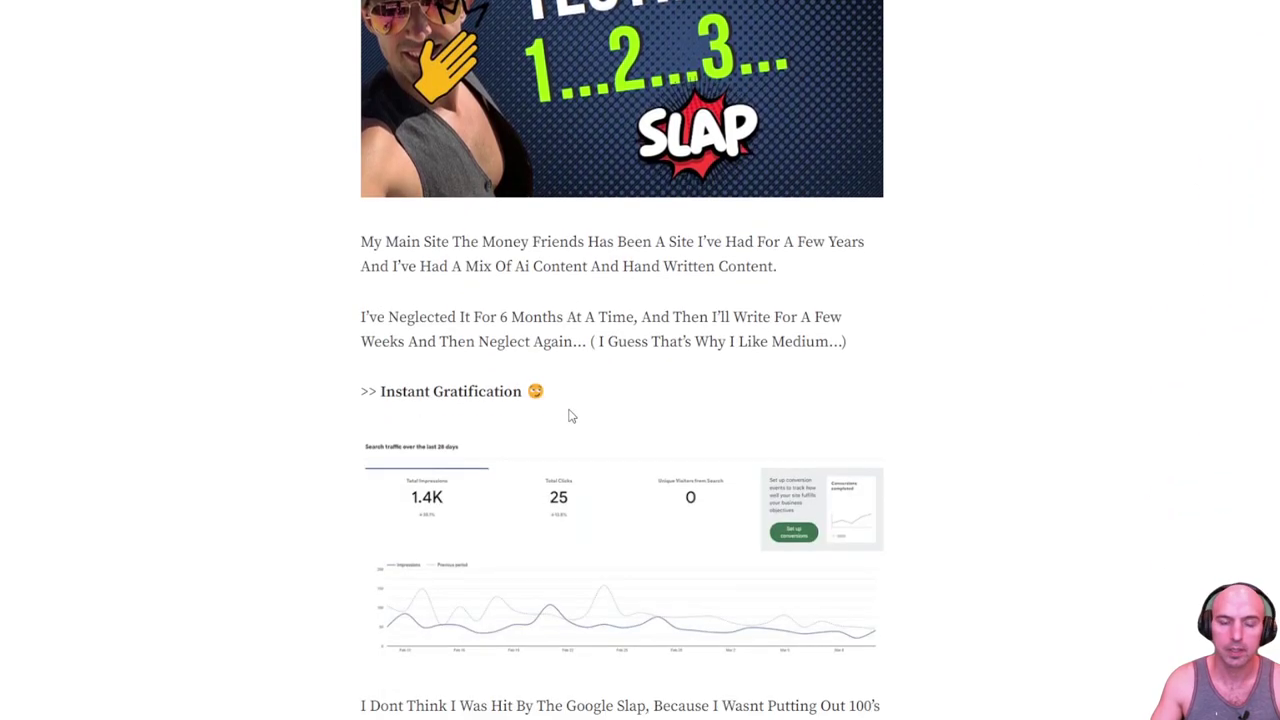
{"action": "scroll", "coordinate": [524, 500], "scroll_direction": "down", "scroll_amount": 3}
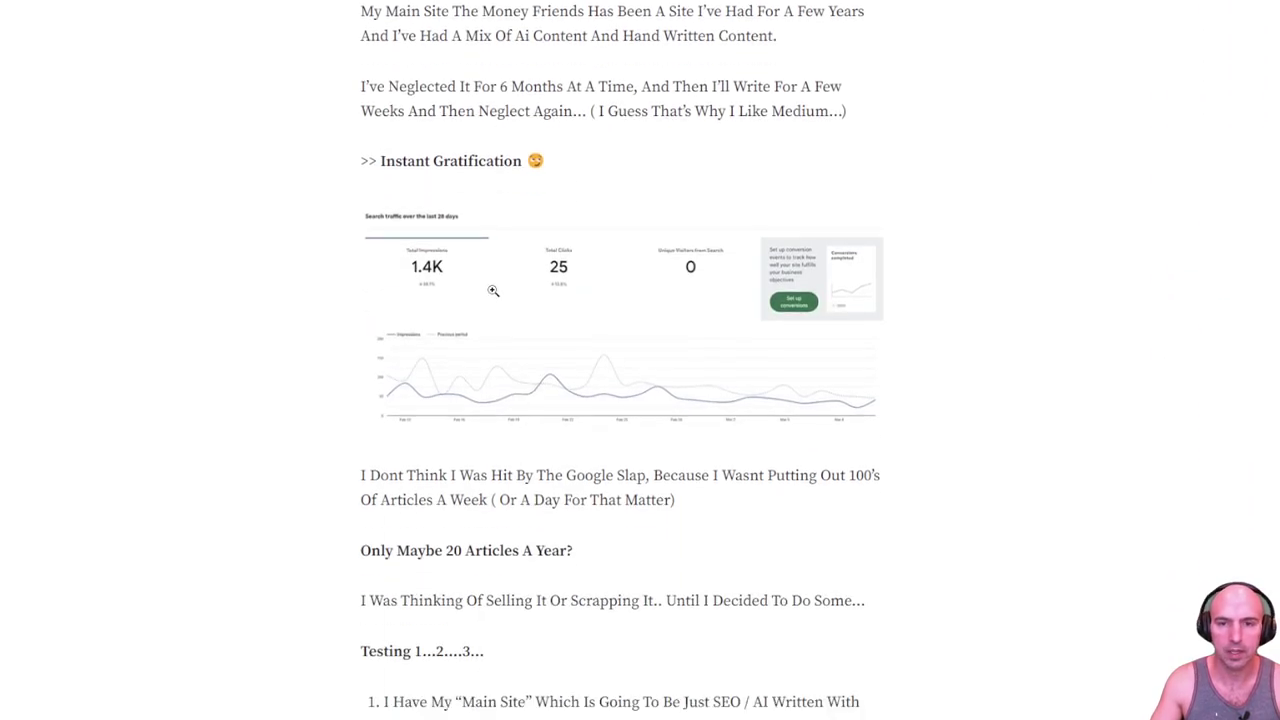
{"action": "left_click", "coordinate": [531, 309]}
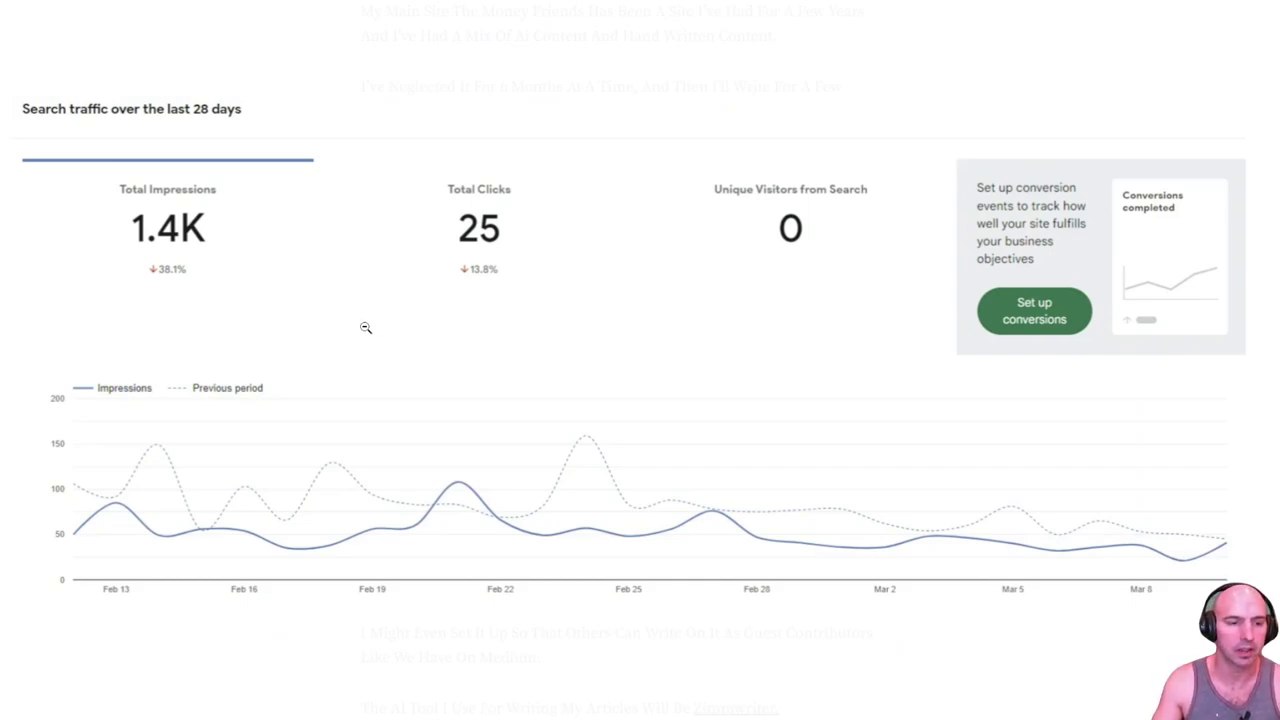
{"action": "left_click", "coordinate": [516, 78]}
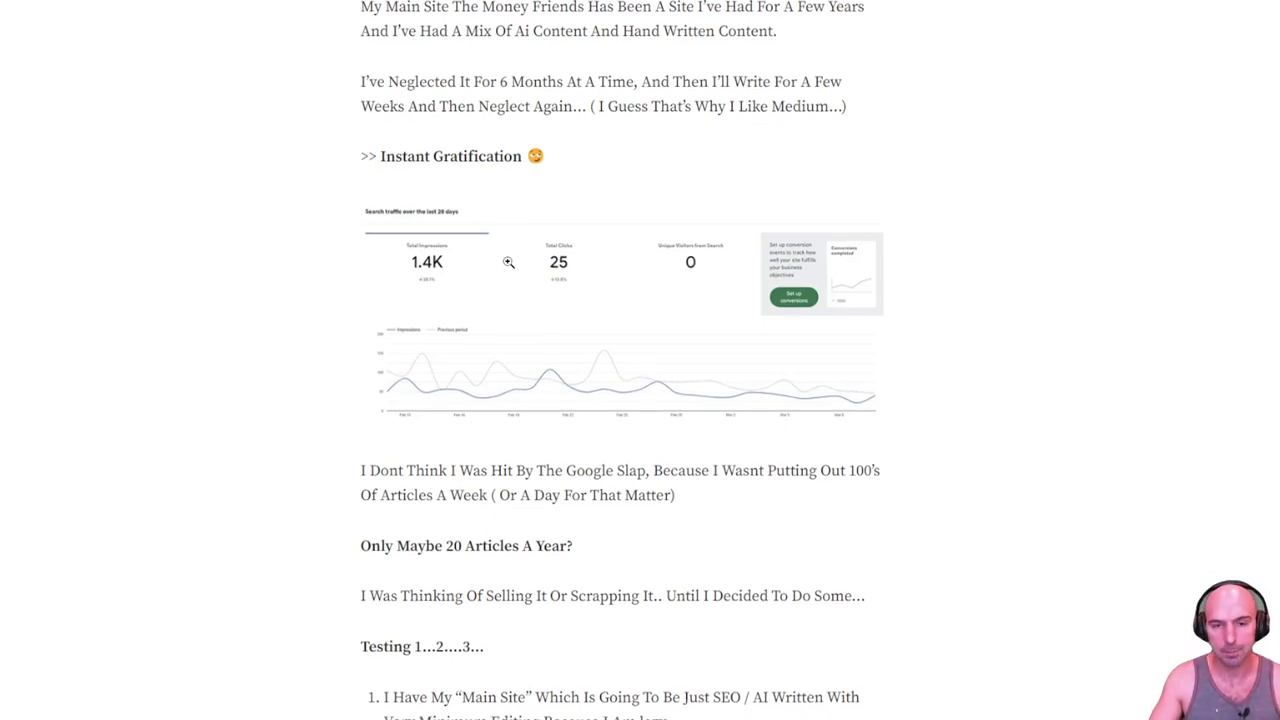
{"action": "scroll", "coordinate": [508, 262], "scroll_direction": "down", "scroll_amount": 2}
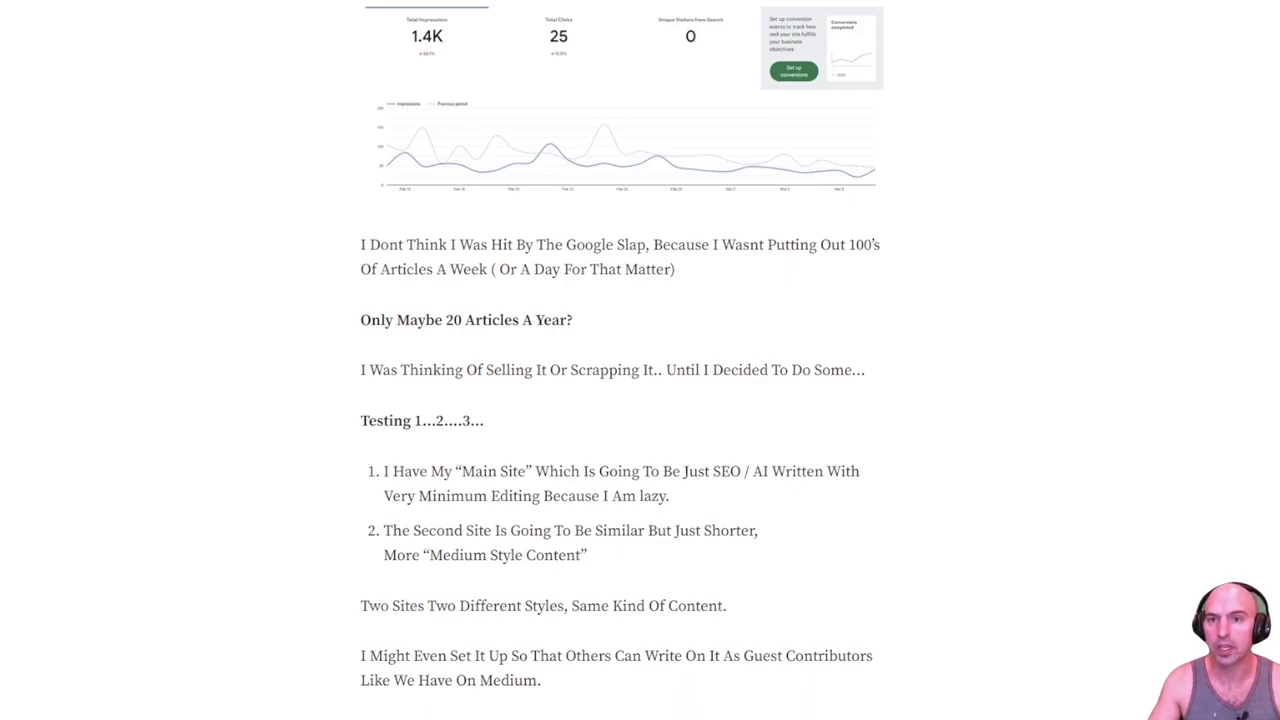
Bring the converter's preview back to the article heading, briefly highlighting the Settings note
{"action": "scroll", "coordinate": [1014, 423], "scroll_direction": "down", "scroll_amount": 10}
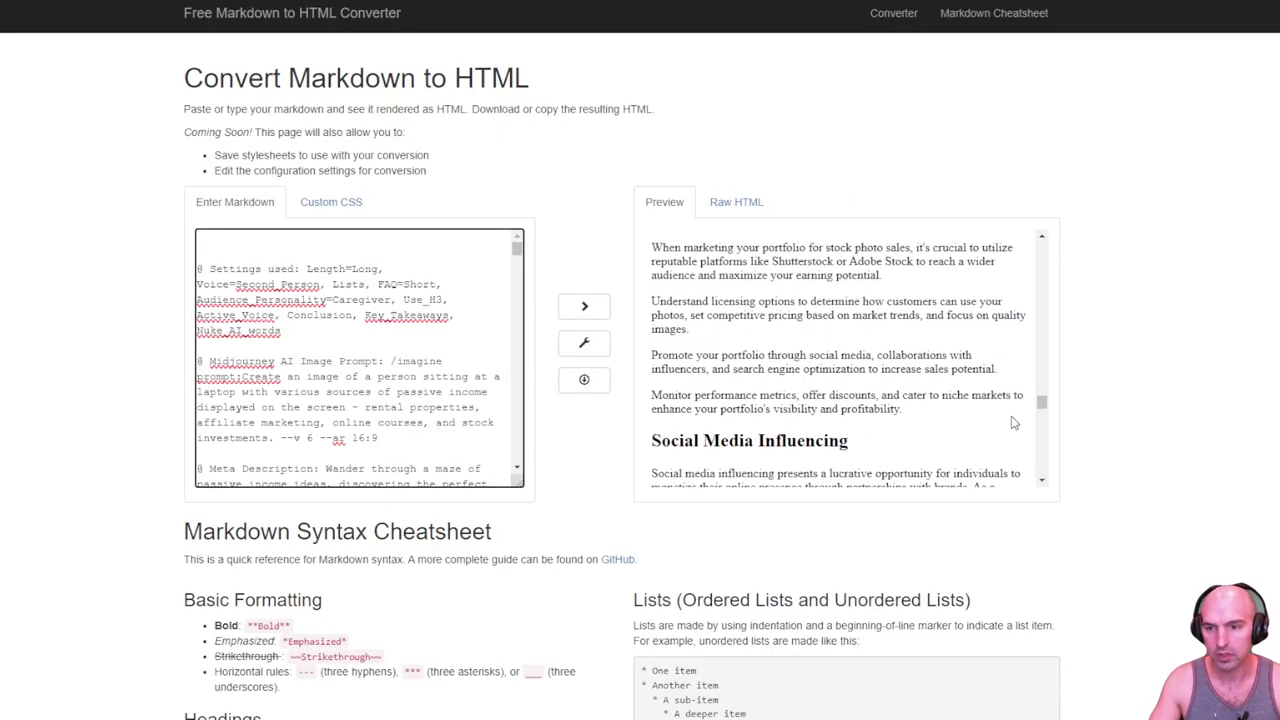
{"action": "left_click_drag", "start_coordinate": [1041, 403], "coordinate": [1041, 245]}
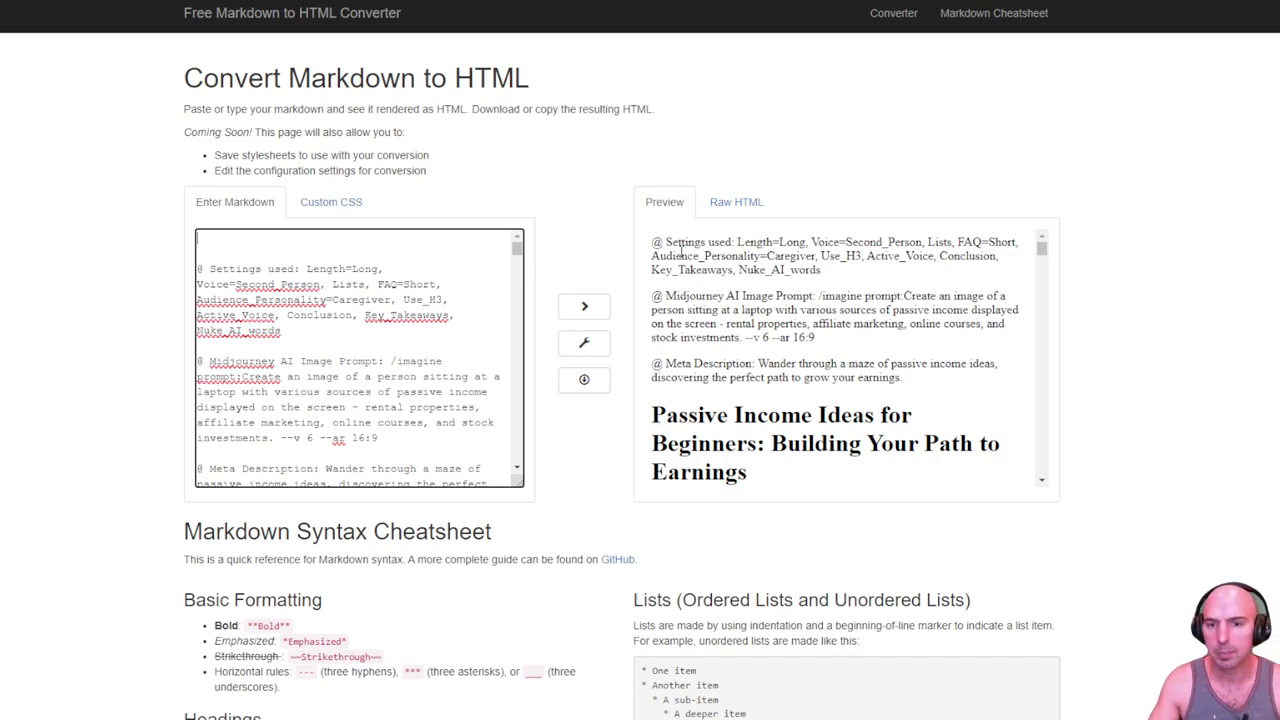
{"action": "left_click_drag", "start_coordinate": [862, 272], "coordinate": [652, 241]}
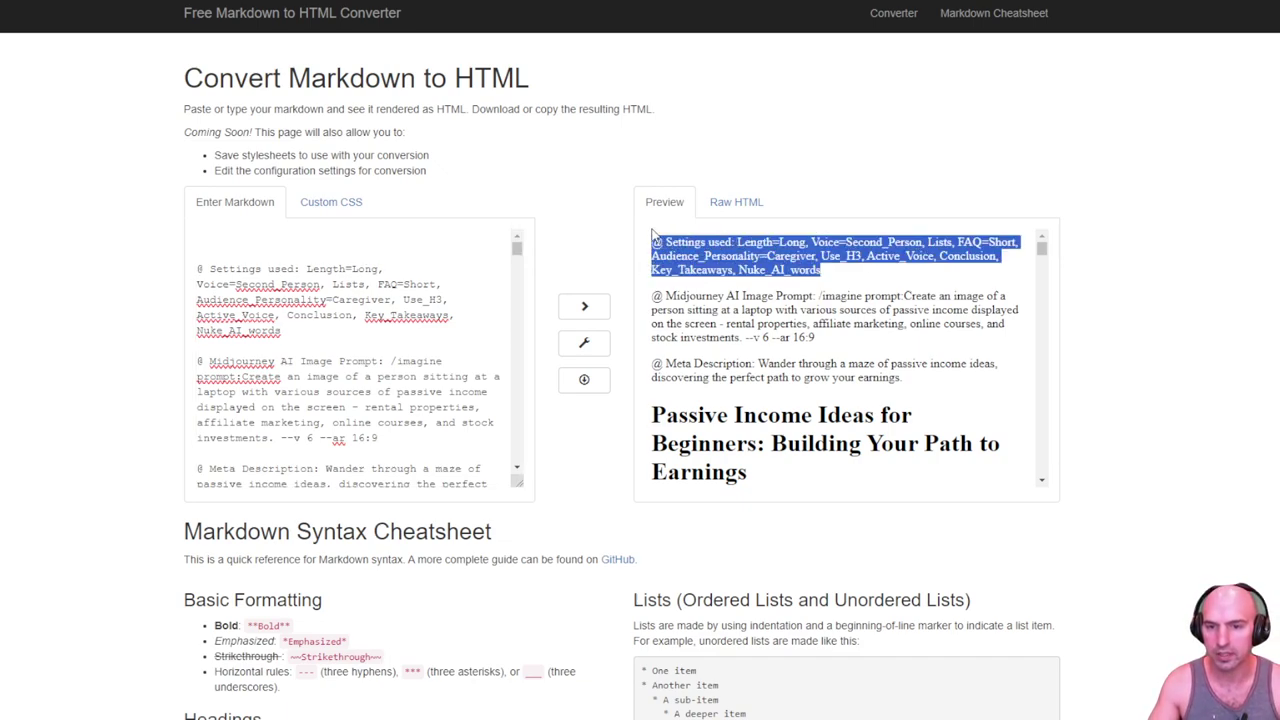
{"action": "left_click", "coordinate": [817, 310]}
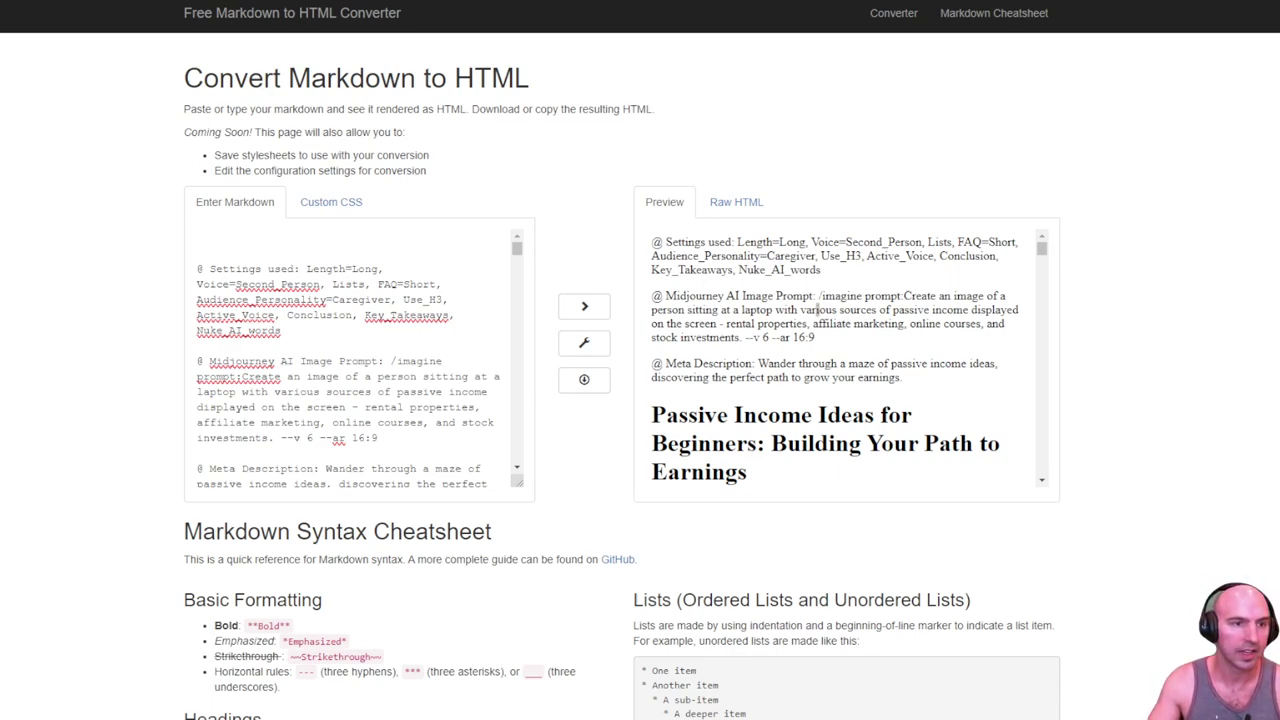
Restore the Instructions and Main model notes, then check the 0.10590 cost and 2,380 word count in the preview
{"action": "left_click", "coordinate": [330, 250]}
{"action": "type", "text": "@ Instructions: This file is in a format called \"markdown\". You can 1-click nicely format it here: https://alldocs.app/convert-multi-markdown-to-word-docx  @ Main model used: gpt-3.5-turbo-0125. Estimate of about $0.10590 spent on about 2,380 words."}
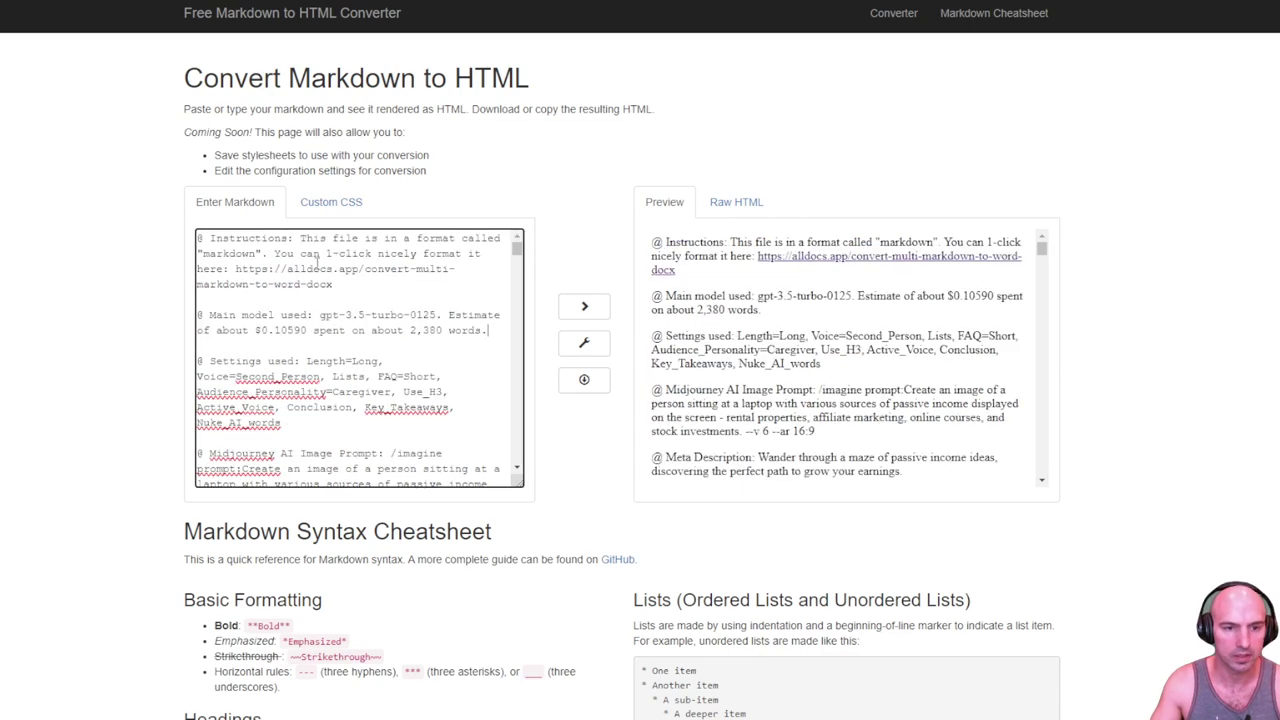
{"action": "left_click_drag", "start_coordinate": [742, 295], "coordinate": [1025, 296]}
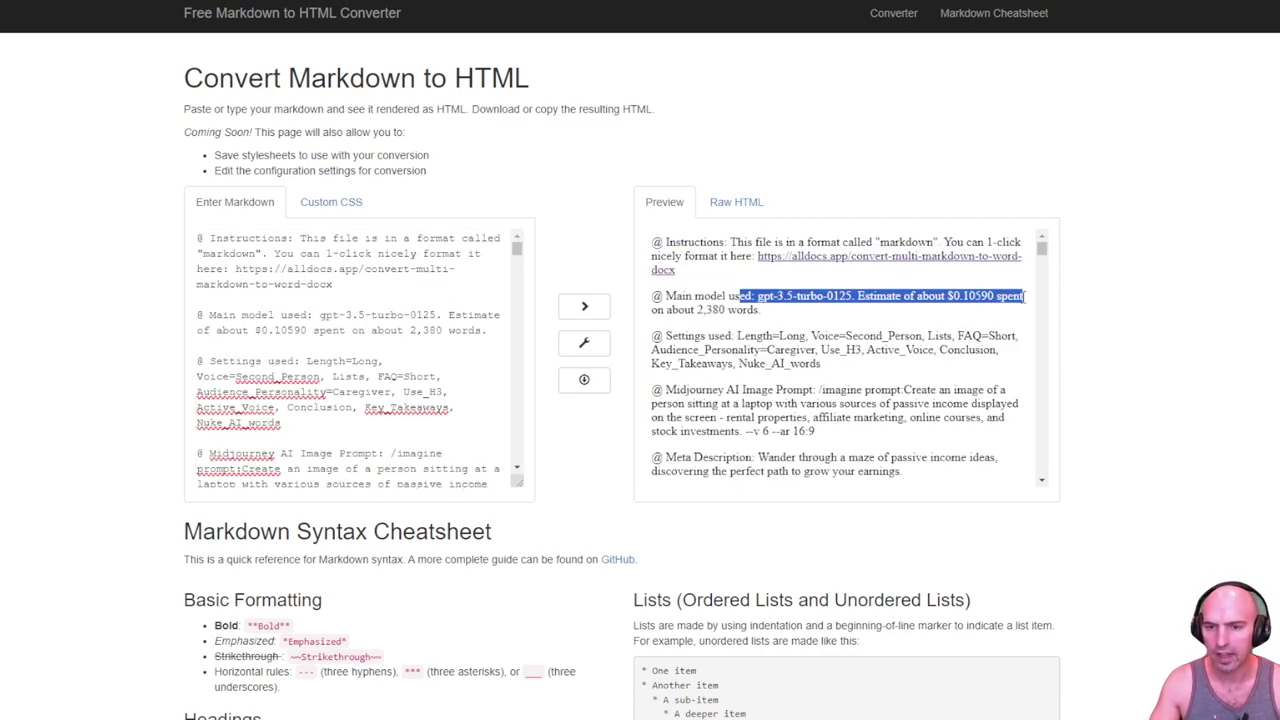
{"action": "left_click", "coordinate": [848, 313]}
{"action": "left_click_drag", "start_coordinate": [958, 296], "coordinate": [990, 297]}
{"action": "left_click", "coordinate": [705, 325]}
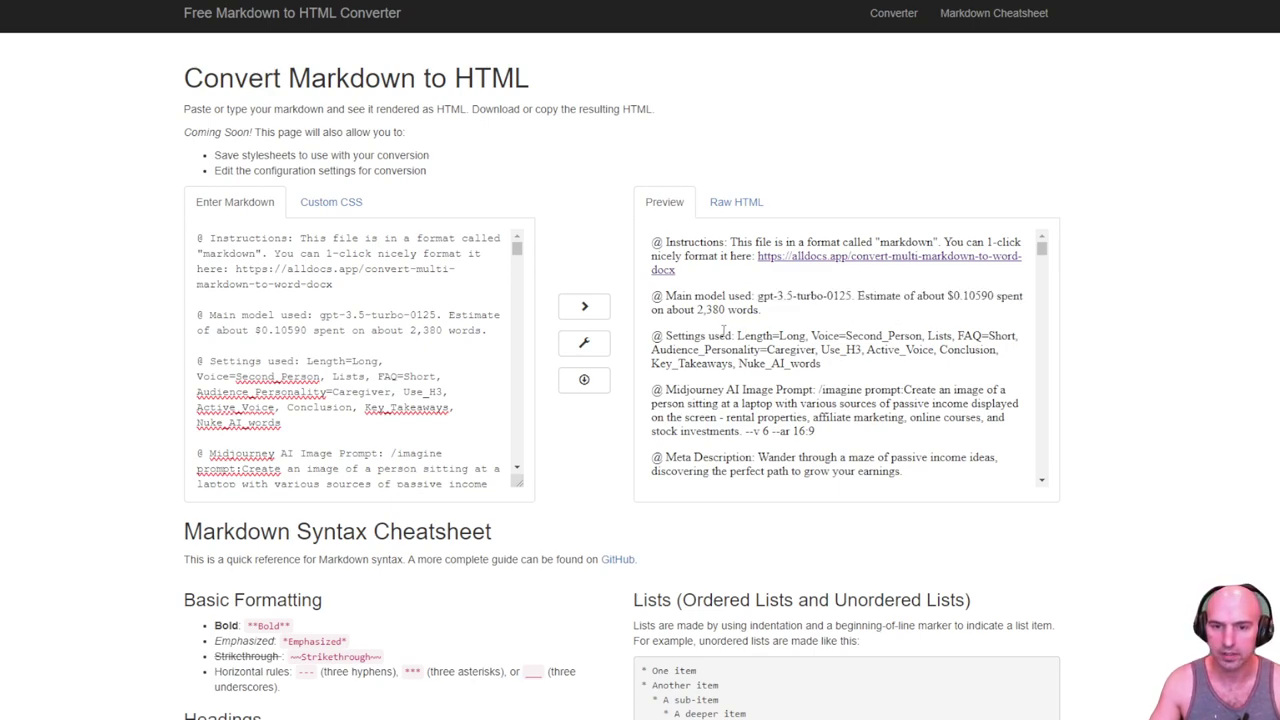
{"action": "left_click_drag", "start_coordinate": [693, 311], "coordinate": [730, 311]}
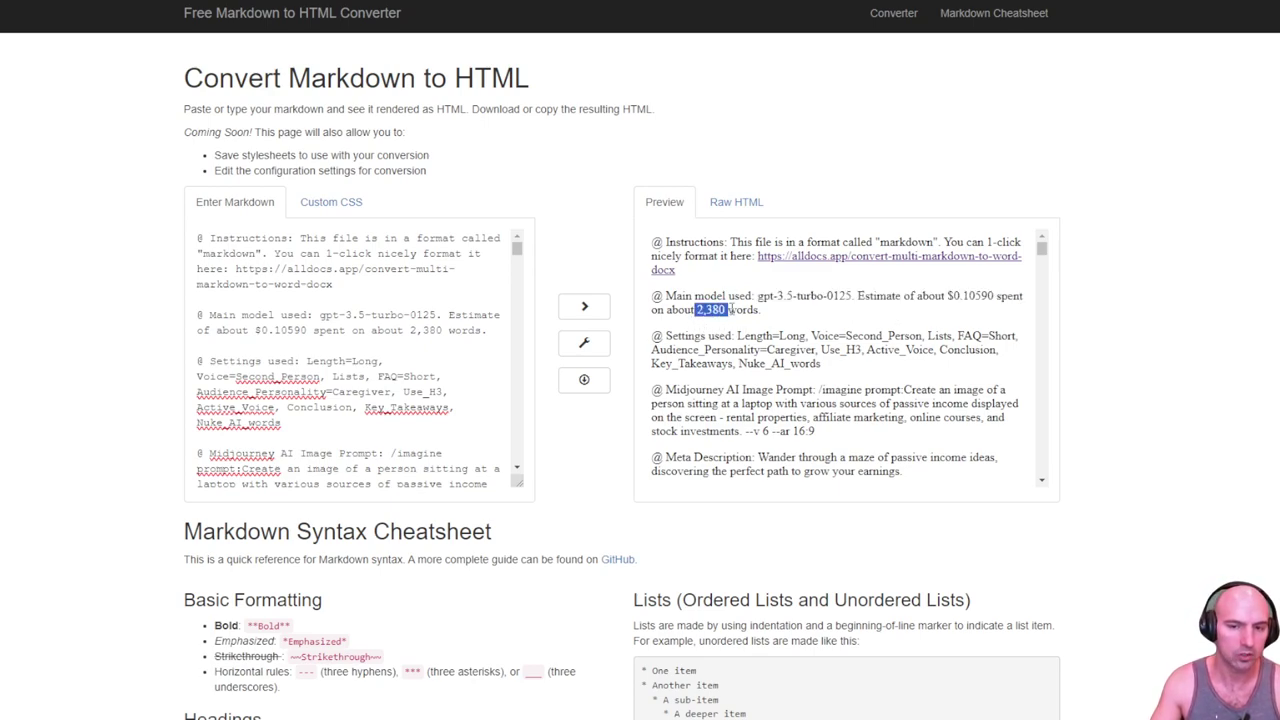
{"action": "left_click", "coordinate": [697, 305]}
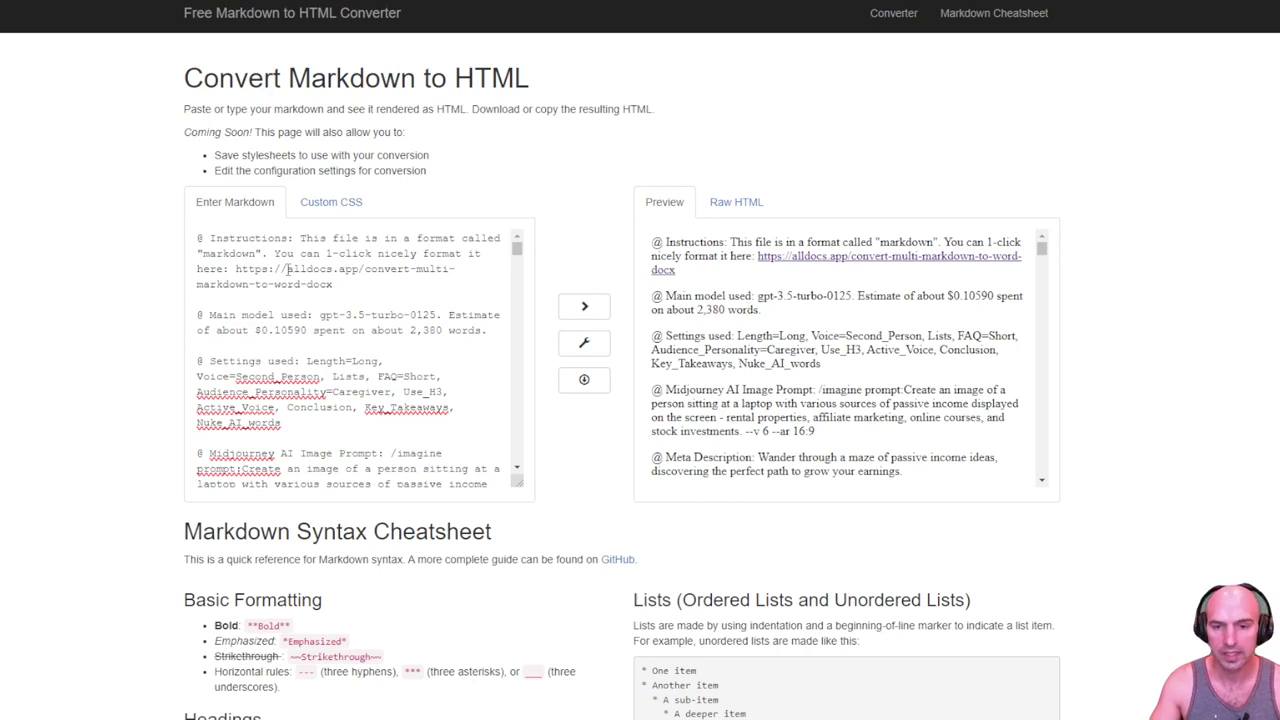
Delete the Instructions and Main model notes from the markdown and select the image prompt for copying
{"action": "left_click_drag", "start_coordinate": [490, 330], "coordinate": [183, 250]}
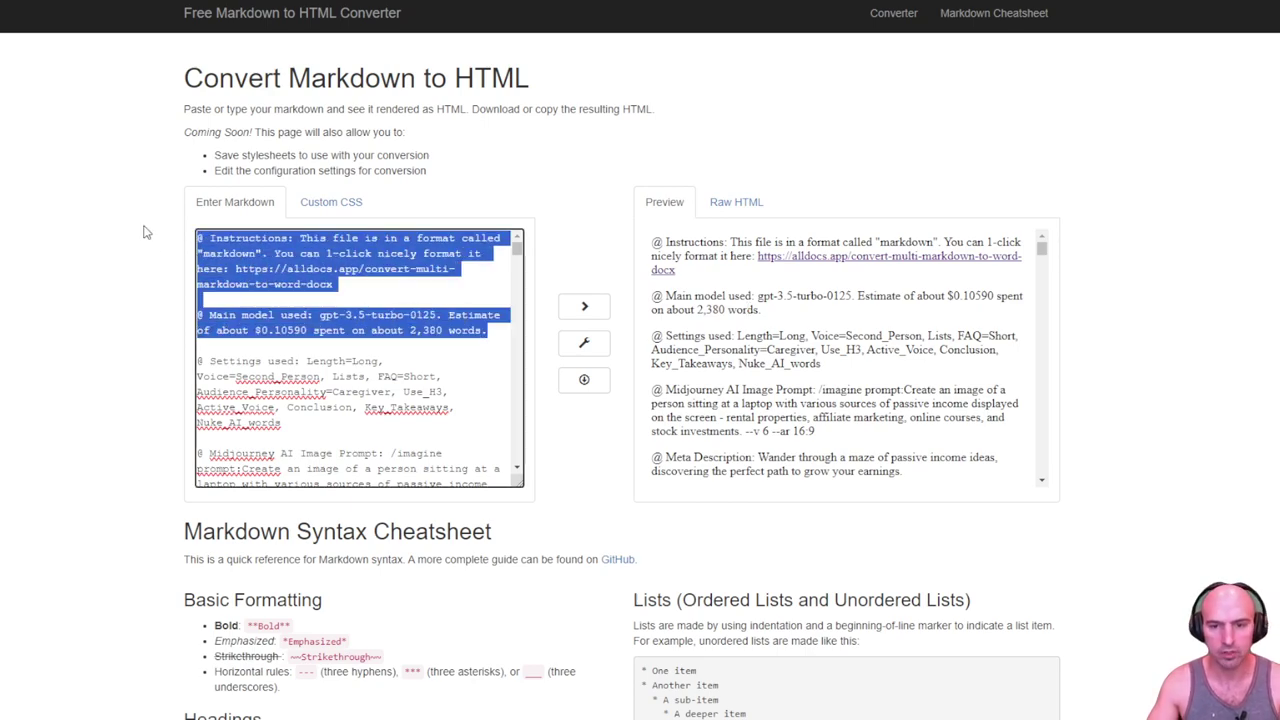
{"action": "key", "text": "BackSpace"}
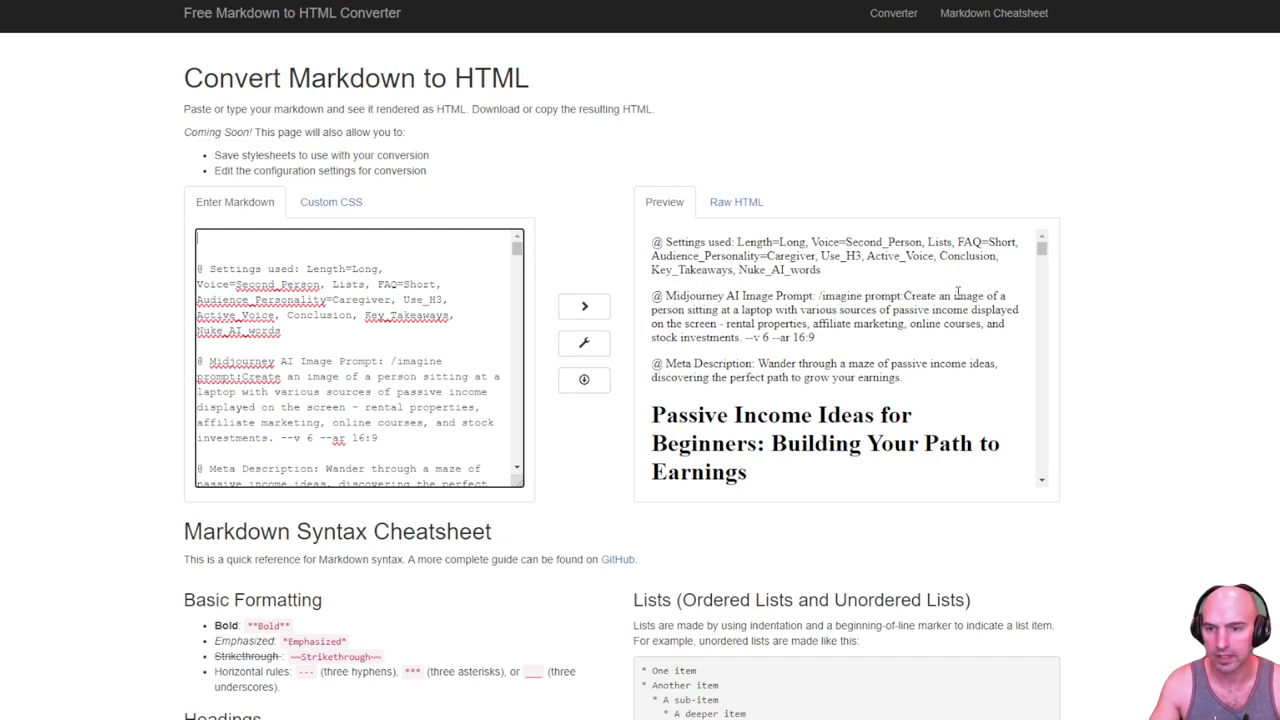
{"action": "left_click_drag", "start_coordinate": [653, 310], "coordinate": [875, 338]}
{"action": "key", "text": "ctrl+c"}
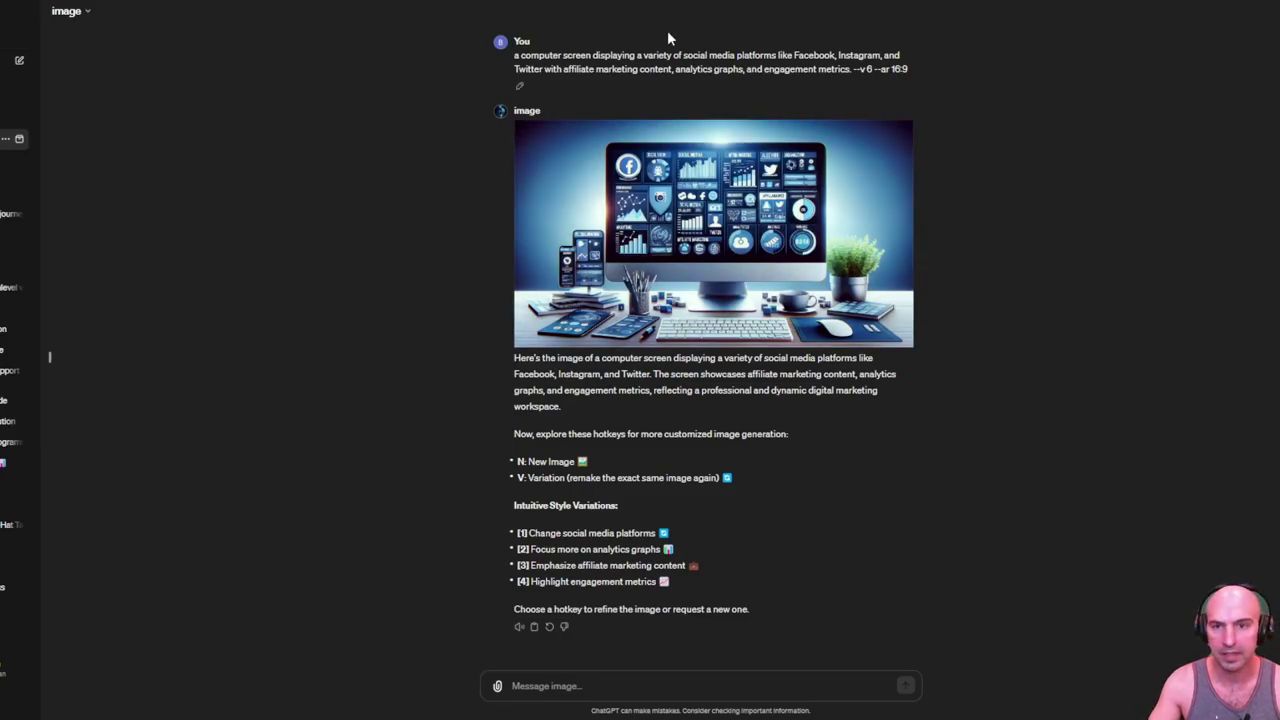
Send the passive-income laptop image prompt to ChatGPT, then return to the converter
{"action": "left_click", "coordinate": [576, 677]}
{"action": "key", "text": "ctrl+v"}
{"action": "key", "text": "Return"}
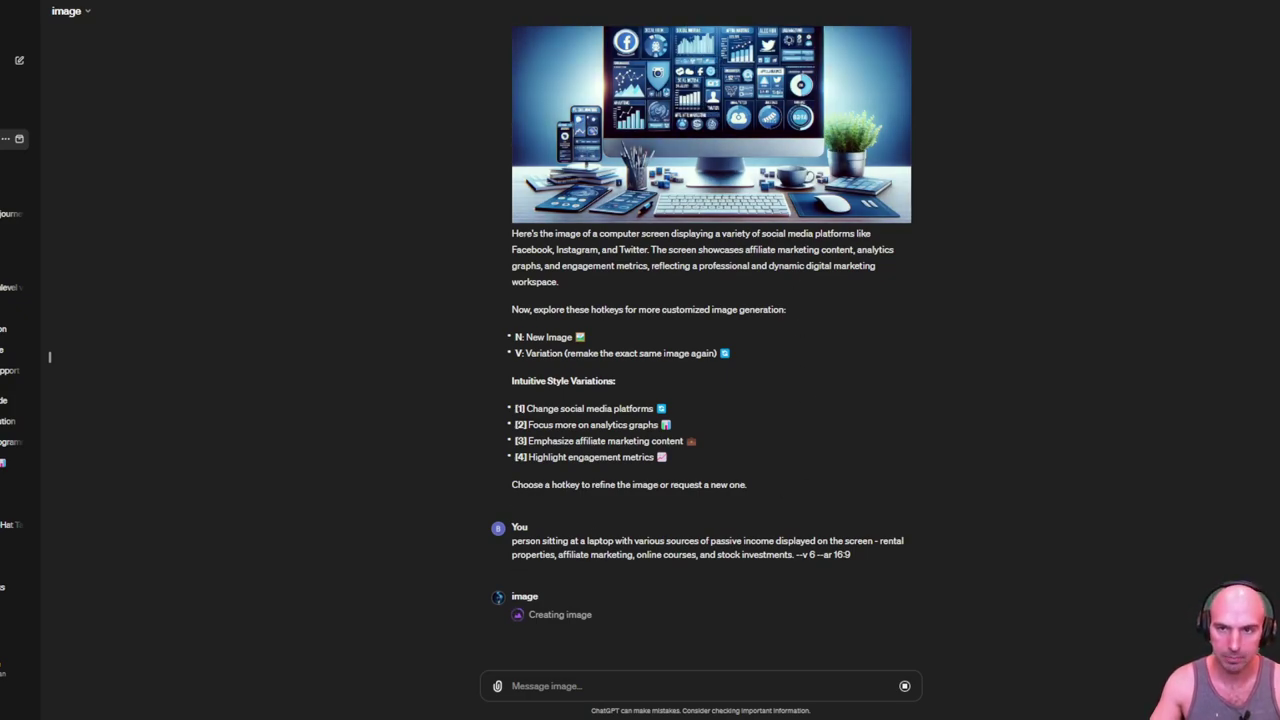
{"action": "key", "text": "ctrl+Tab"}
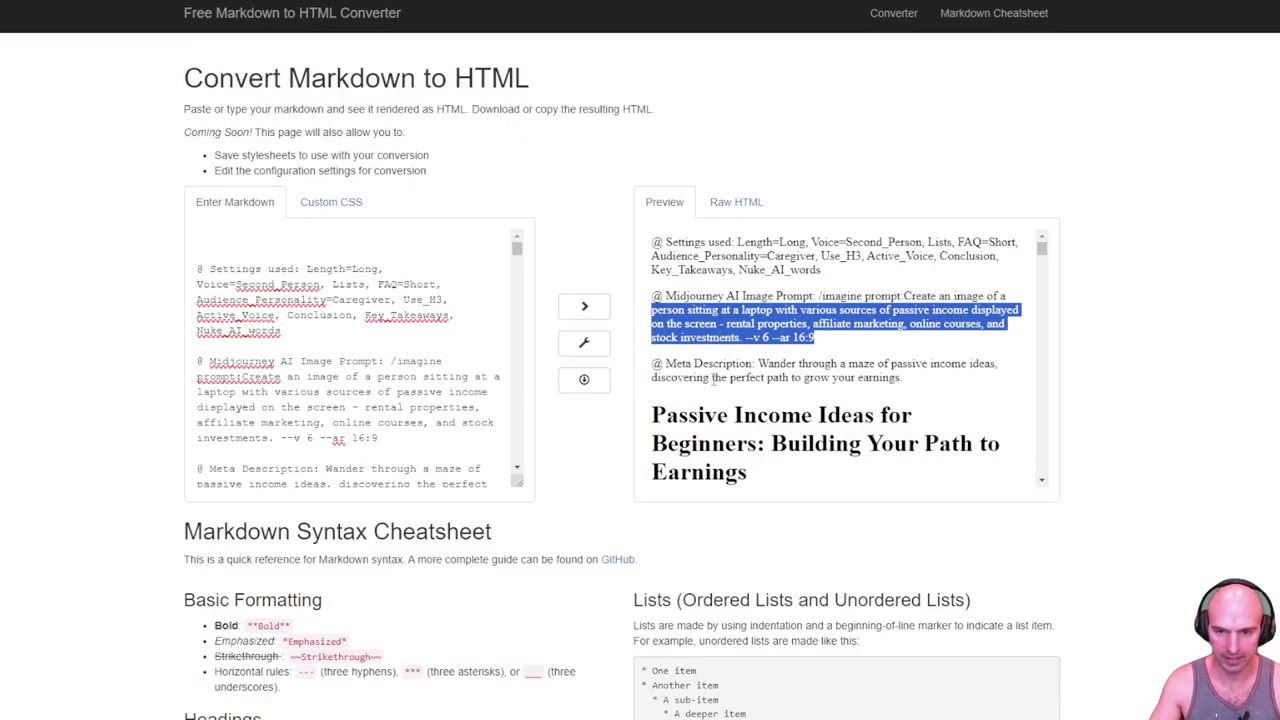
Review the rendered article down to the 'Marketing Your Portfolio' section, then refocus the markdown source
{"action": "scroll", "coordinate": [726, 364], "scroll_direction": "down", "scroll_amount": 1}
{"action": "scroll", "coordinate": [846, 329], "scroll_direction": "down", "scroll_amount": 1}
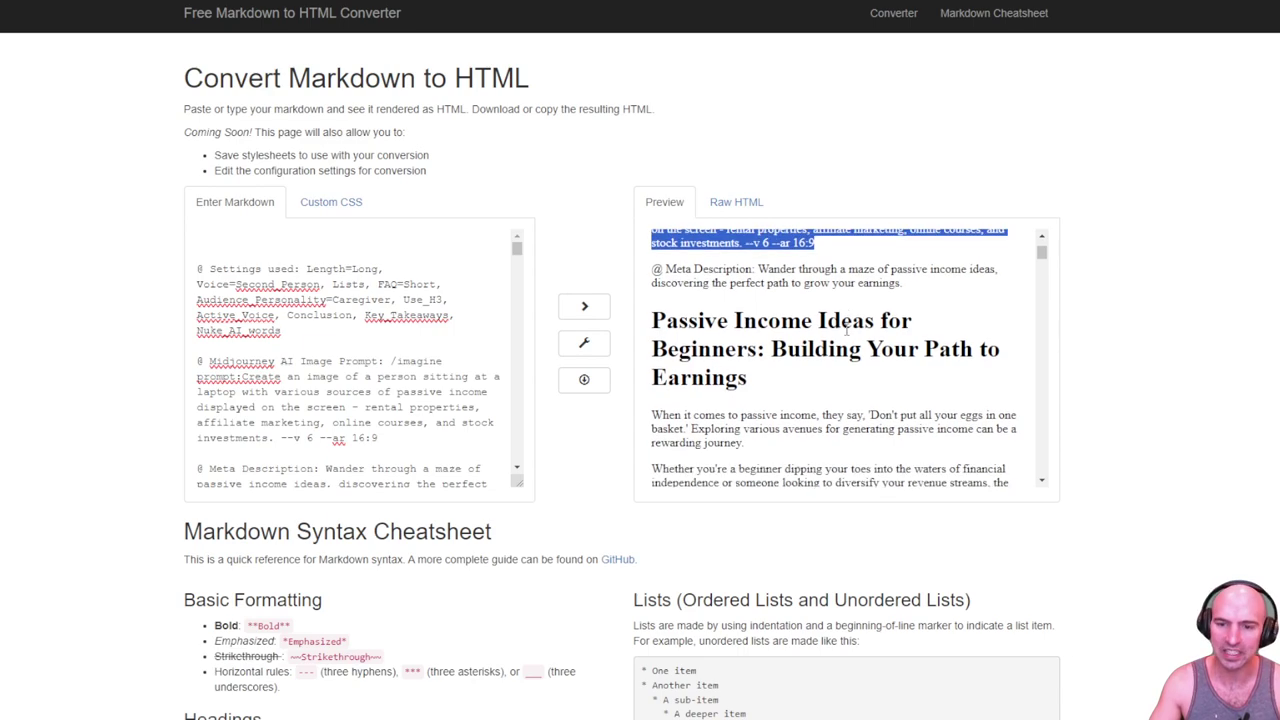
{"action": "scroll", "coordinate": [847, 329], "scroll_direction": "down", "scroll_amount": 1}
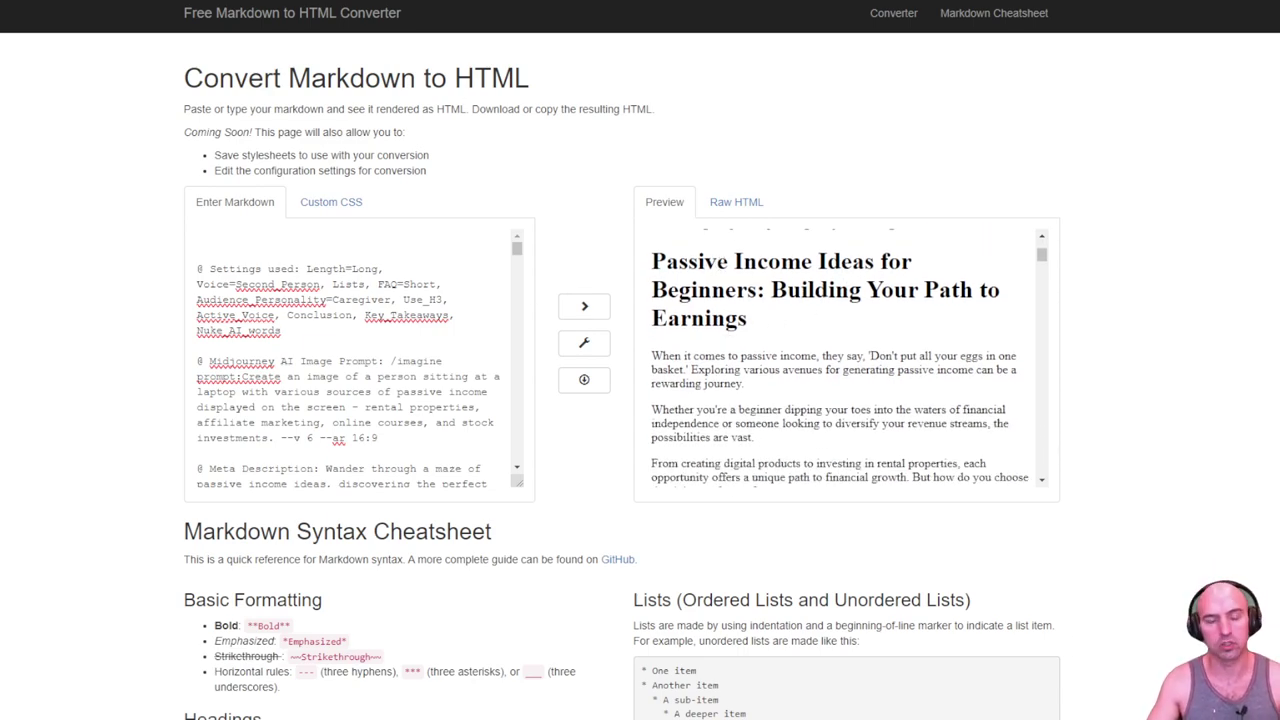
{"action": "scroll", "coordinate": [769, 312], "scroll_direction": "down", "scroll_amount": 5}
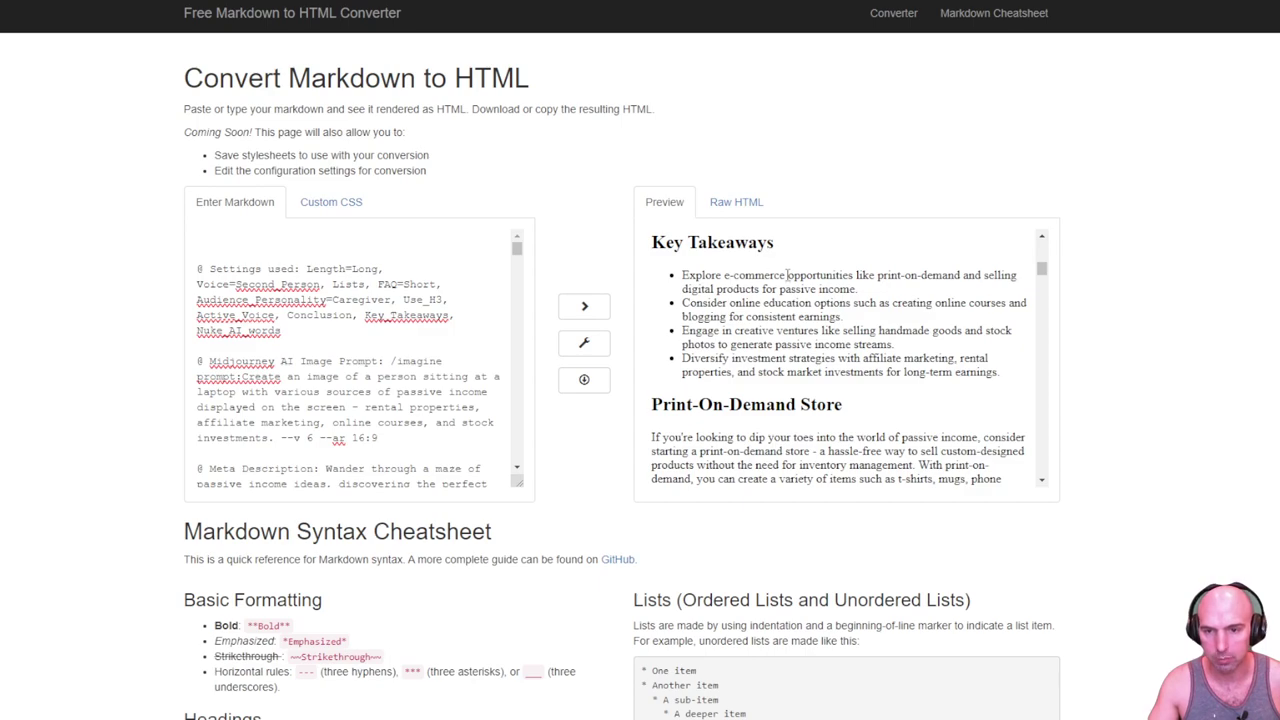
{"action": "scroll", "coordinate": [832, 347], "scroll_direction": "down", "scroll_amount": 1}
{"action": "scroll", "coordinate": [832, 347], "scroll_direction": "down", "scroll_amount": 10}
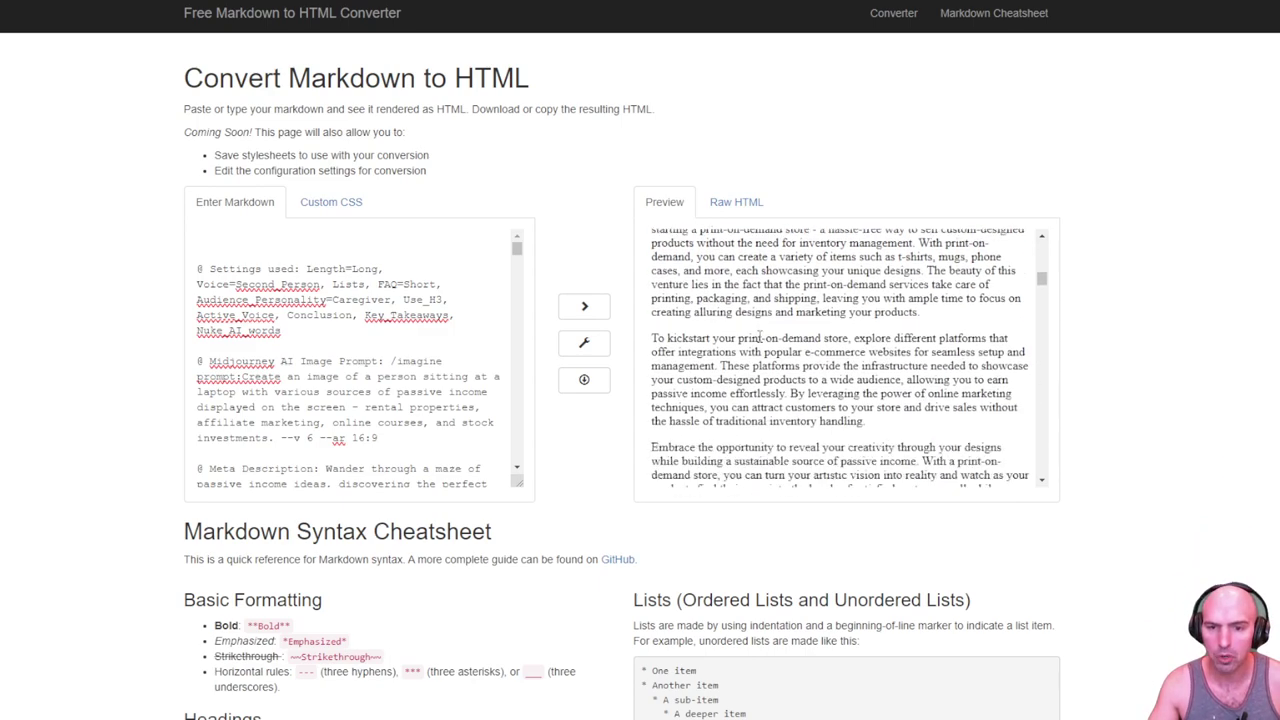
{"action": "scroll", "coordinate": [758, 335], "scroll_direction": "down", "scroll_amount": 10}
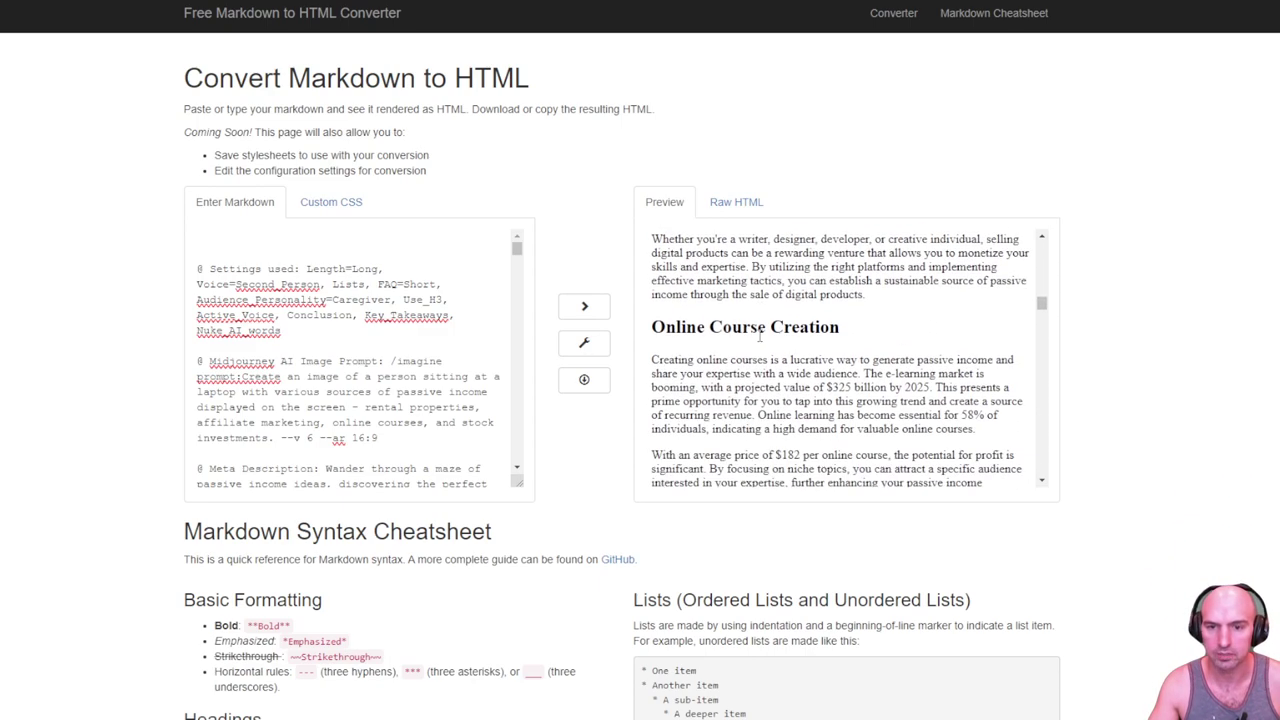
{"action": "scroll", "coordinate": [874, 370], "scroll_direction": "down", "scroll_amount": 10}
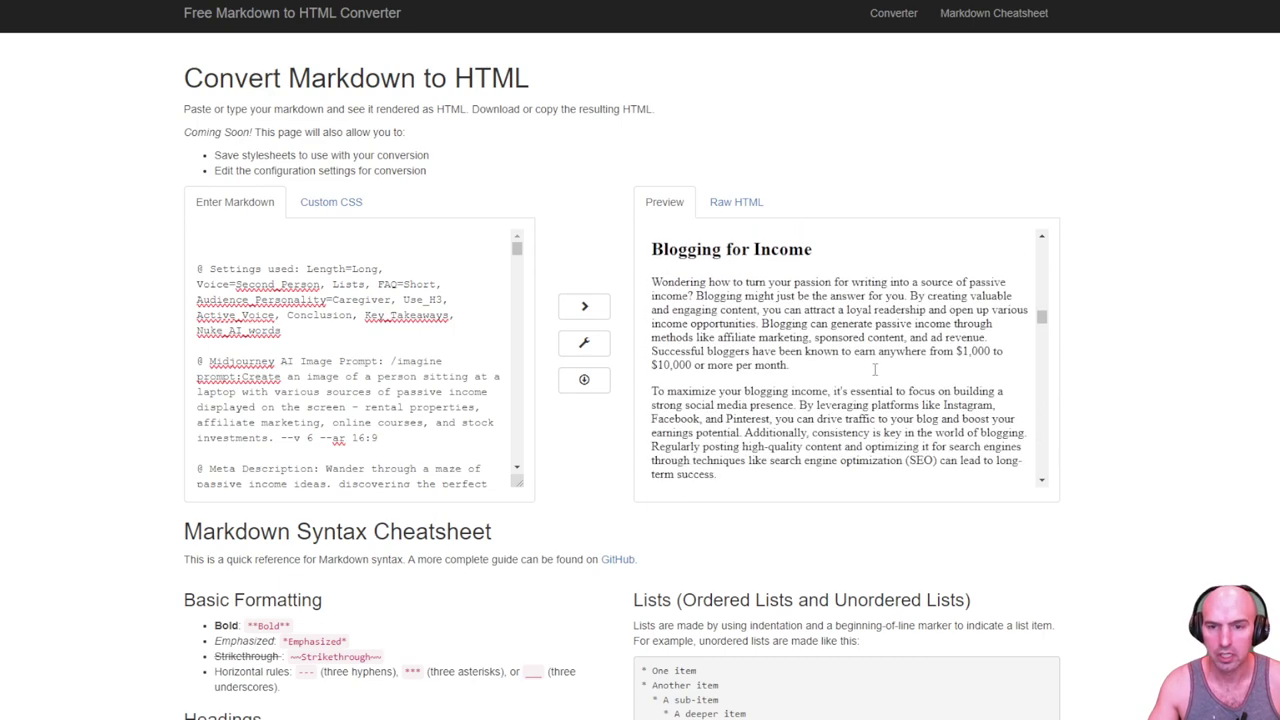
{"action": "scroll", "coordinate": [874, 374], "scroll_direction": "down", "scroll_amount": 4}
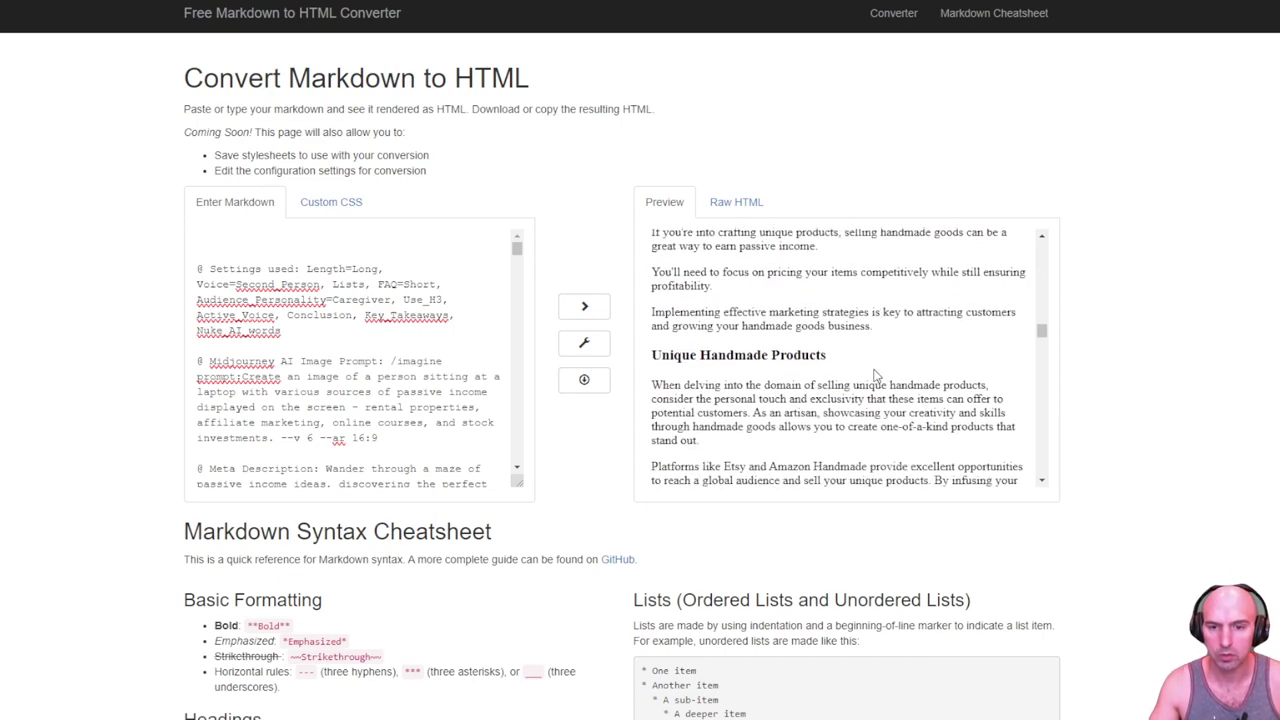
{"action": "scroll", "coordinate": [874, 374], "scroll_direction": "down", "scroll_amount": 3}
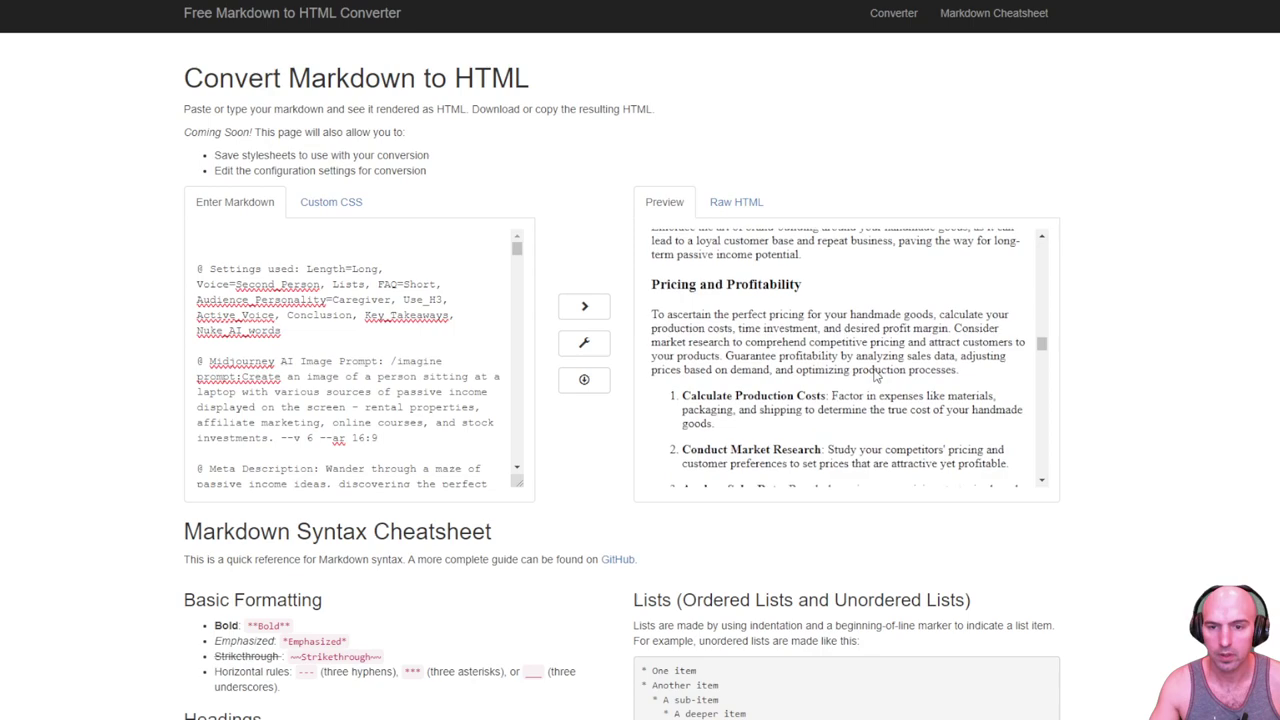
{"action": "scroll", "coordinate": [874, 374], "scroll_direction": "down", "scroll_amount": 3}
{"action": "scroll", "coordinate": [874, 370], "scroll_direction": "down", "scroll_amount": 10}
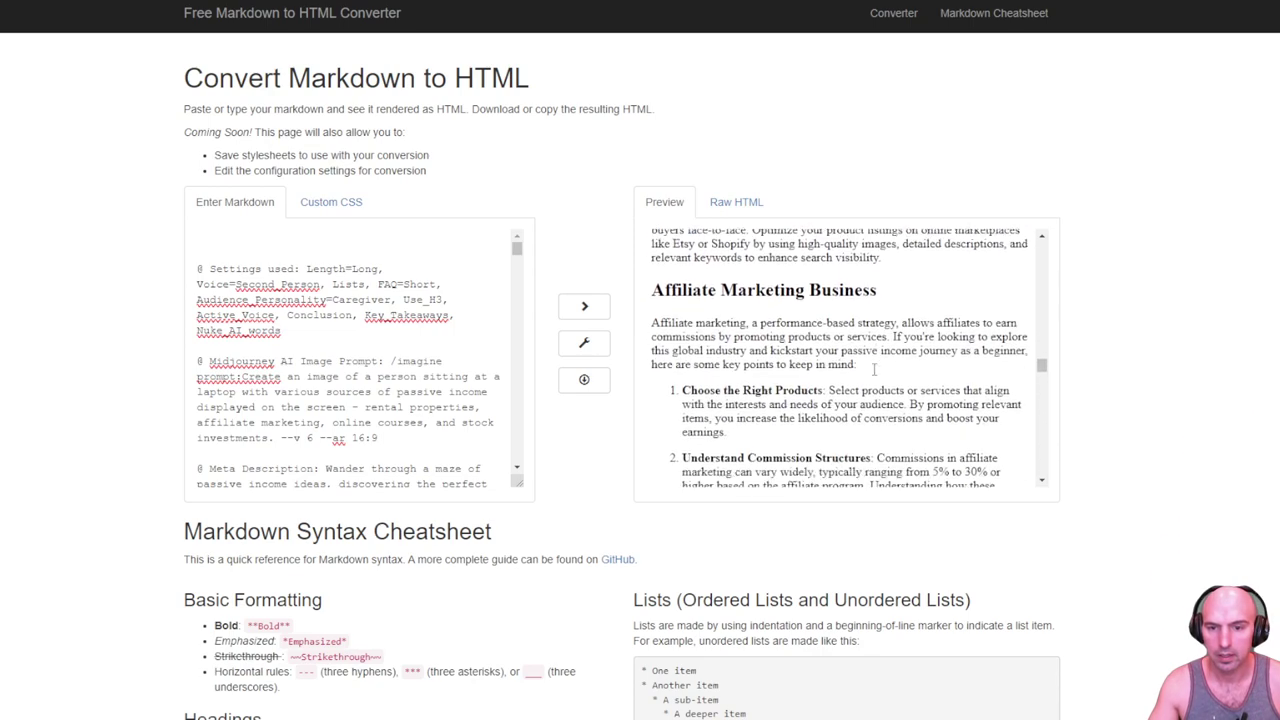
{"action": "scroll", "coordinate": [876, 372], "scroll_direction": "down", "scroll_amount": 9}
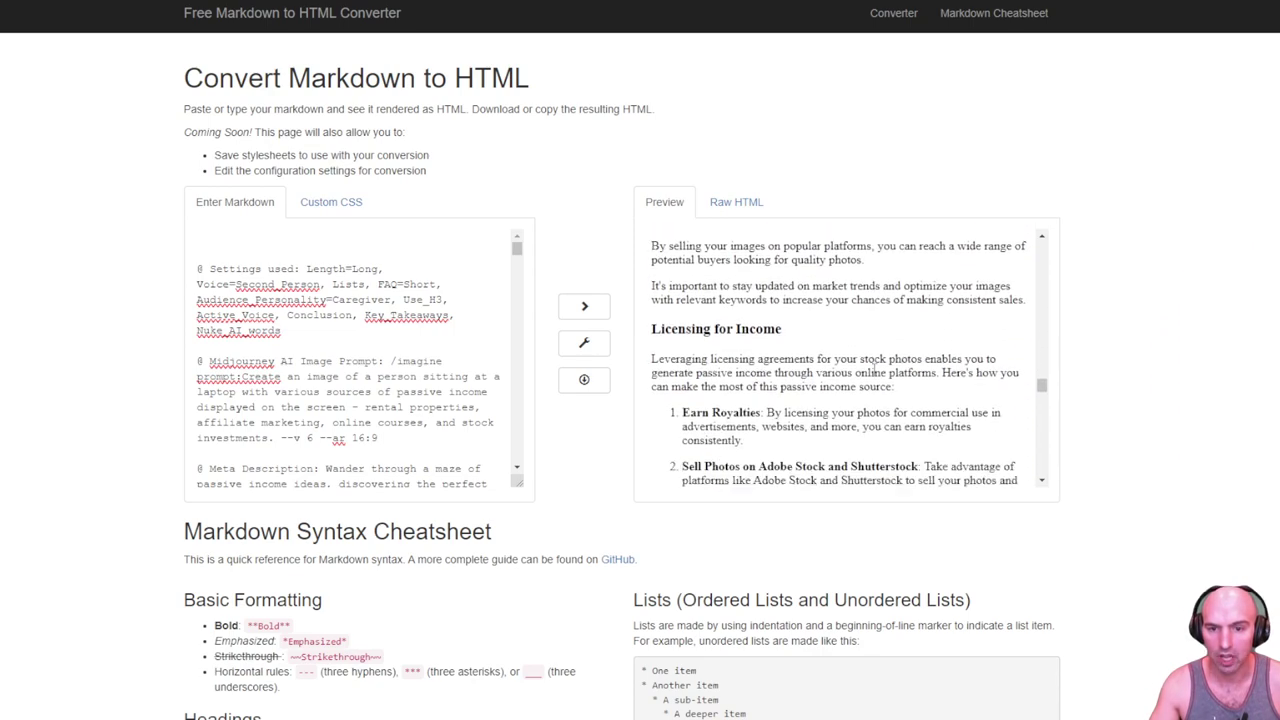
{"action": "scroll", "coordinate": [874, 370], "scroll_direction": "down", "scroll_amount": 10}
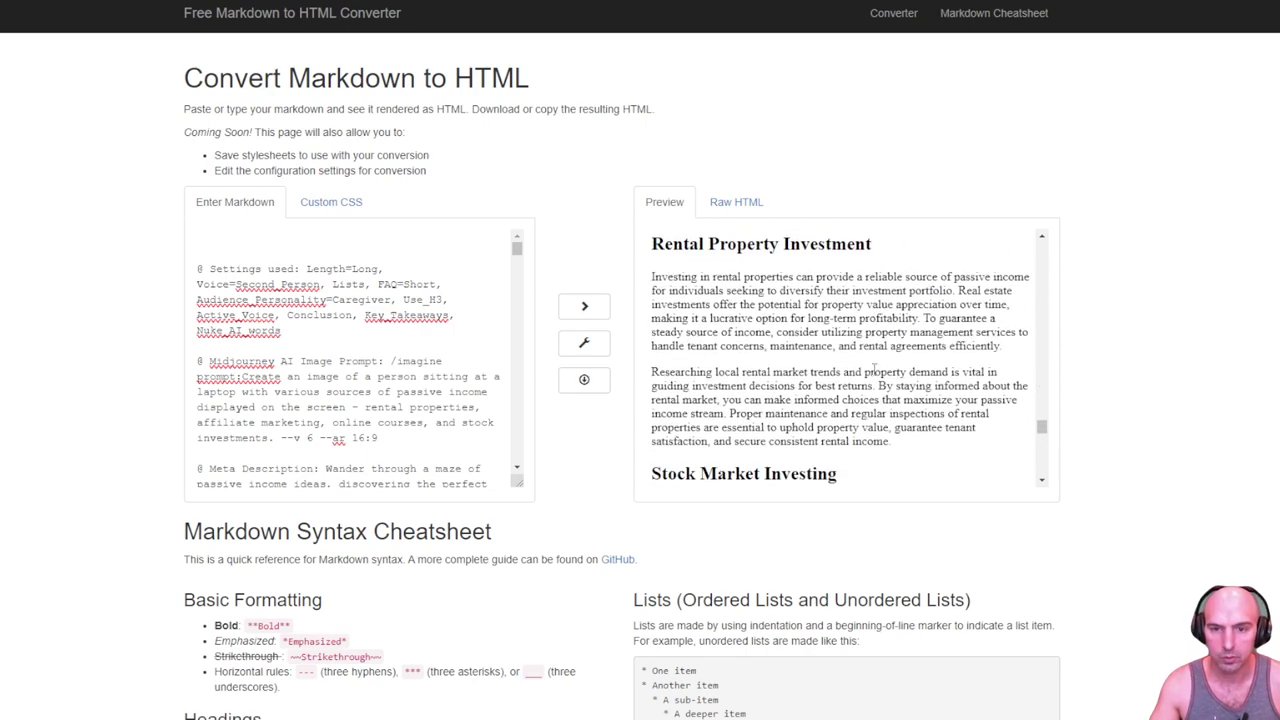
{"action": "scroll", "coordinate": [874, 368], "scroll_direction": "down", "scroll_amount": 10}
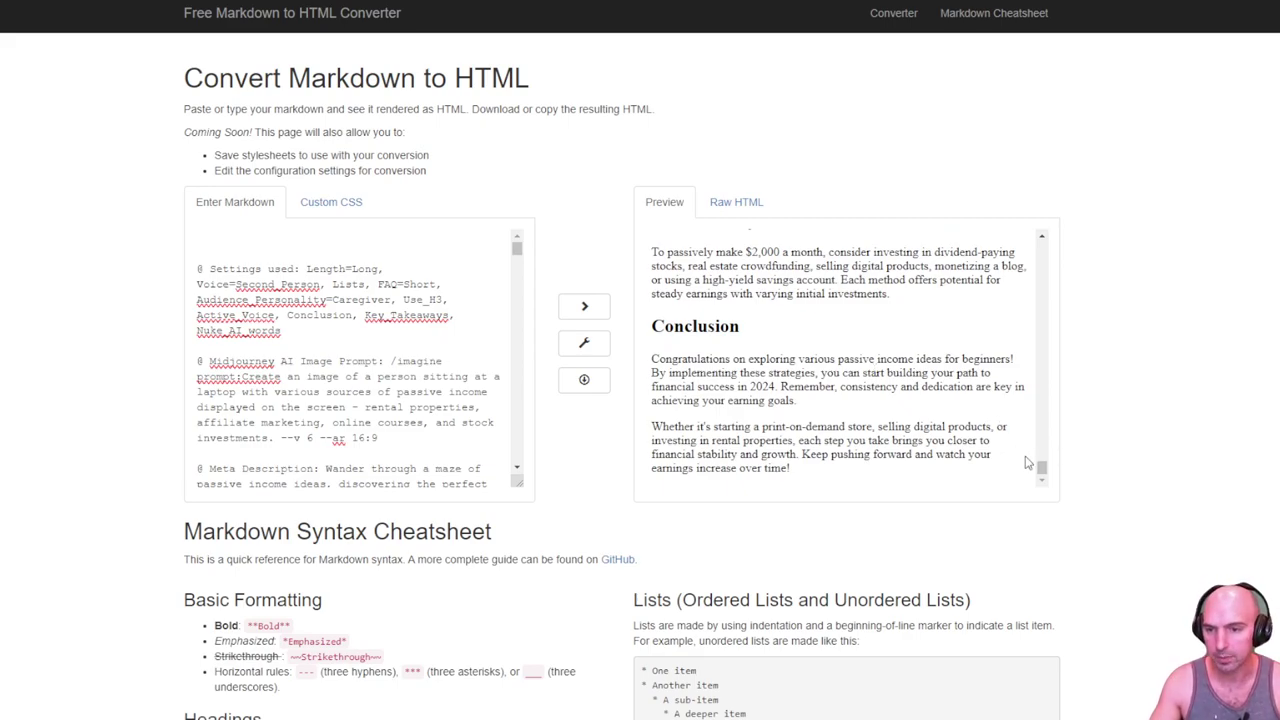
{"action": "left_click_drag", "start_coordinate": [1050, 476], "coordinate": [1024, 190]}
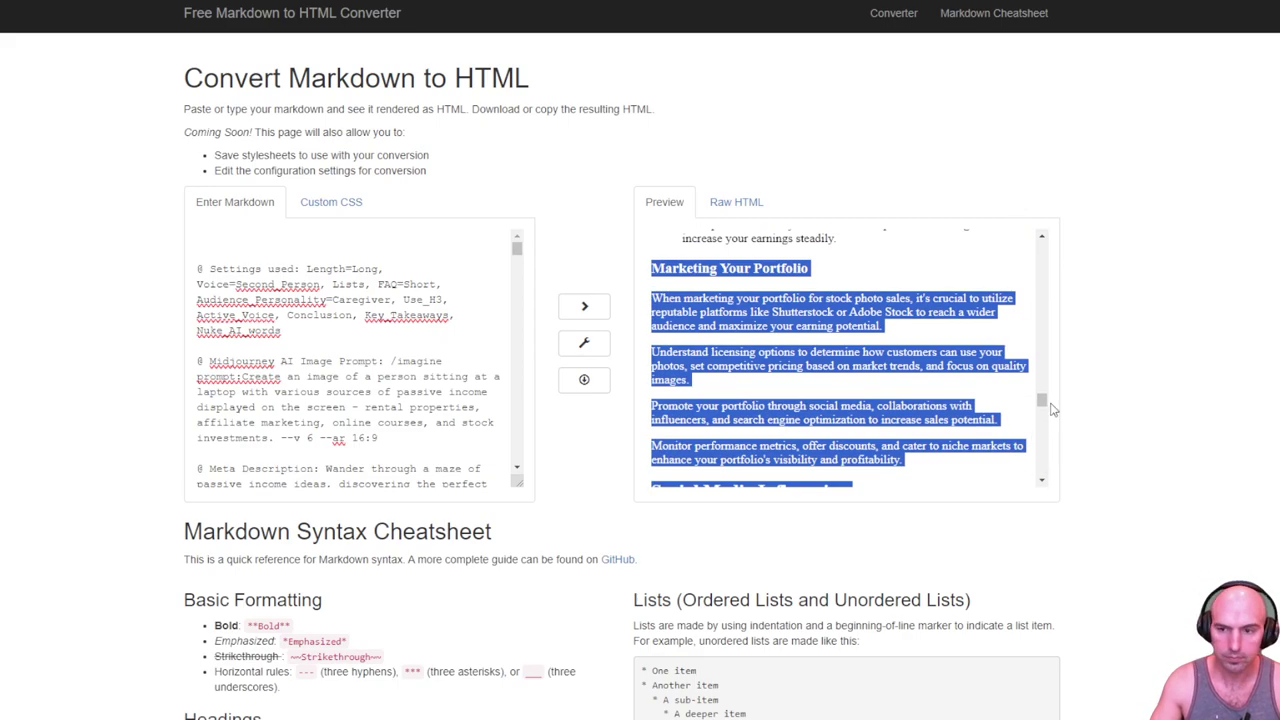
{"action": "left_click_drag", "start_coordinate": [1042, 406], "coordinate": [940, 197]}
{"action": "left_click", "coordinate": [361, 315]}
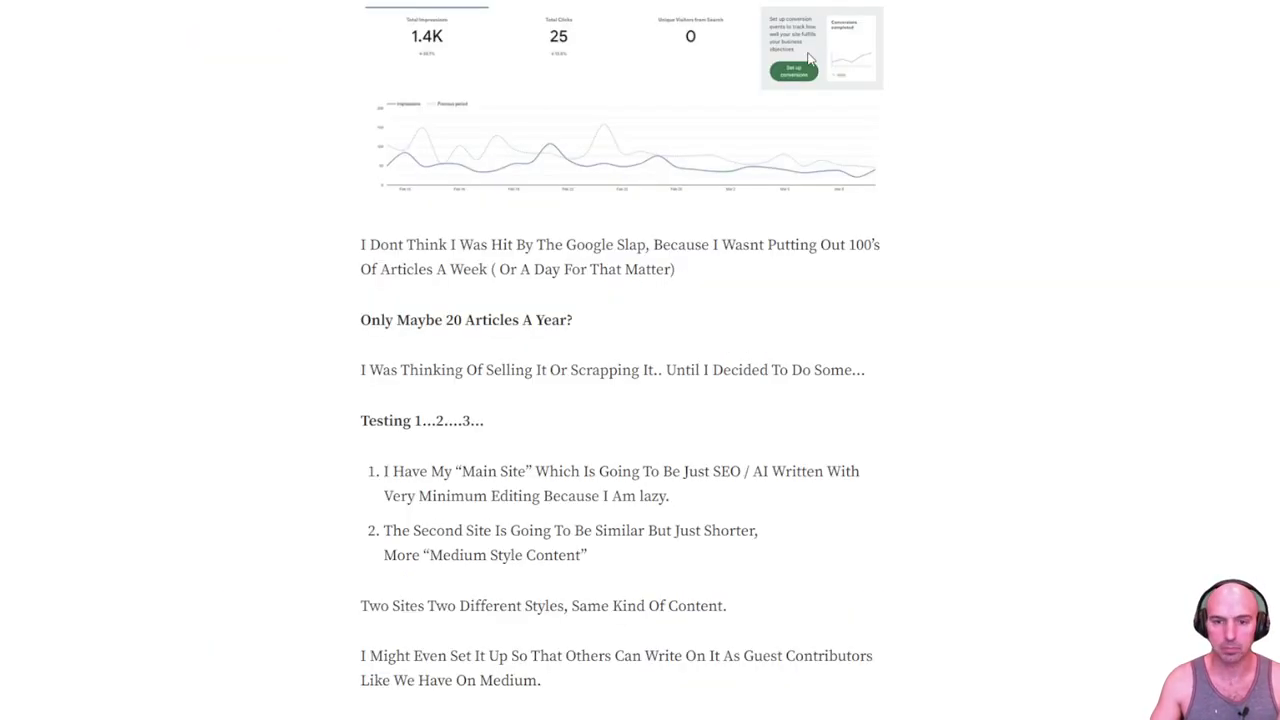
Return to the top of the Medium article and highlight 'Google SLAP' in its title
{"action": "scroll", "coordinate": [590, 284], "scroll_direction": "up", "scroll_amount": 3}
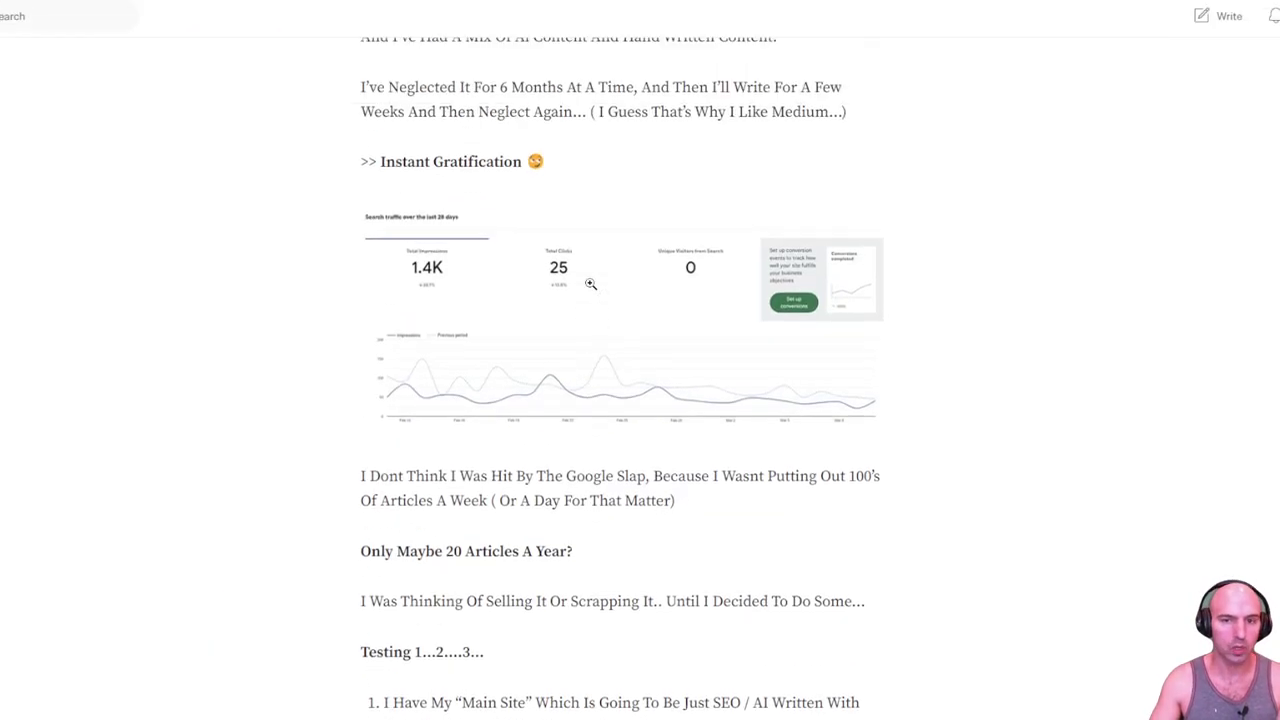
{"action": "scroll", "coordinate": [590, 284], "scroll_direction": "up", "scroll_amount": 10}
{"action": "scroll", "coordinate": [588, 280], "scroll_direction": "down", "scroll_amount": 10}
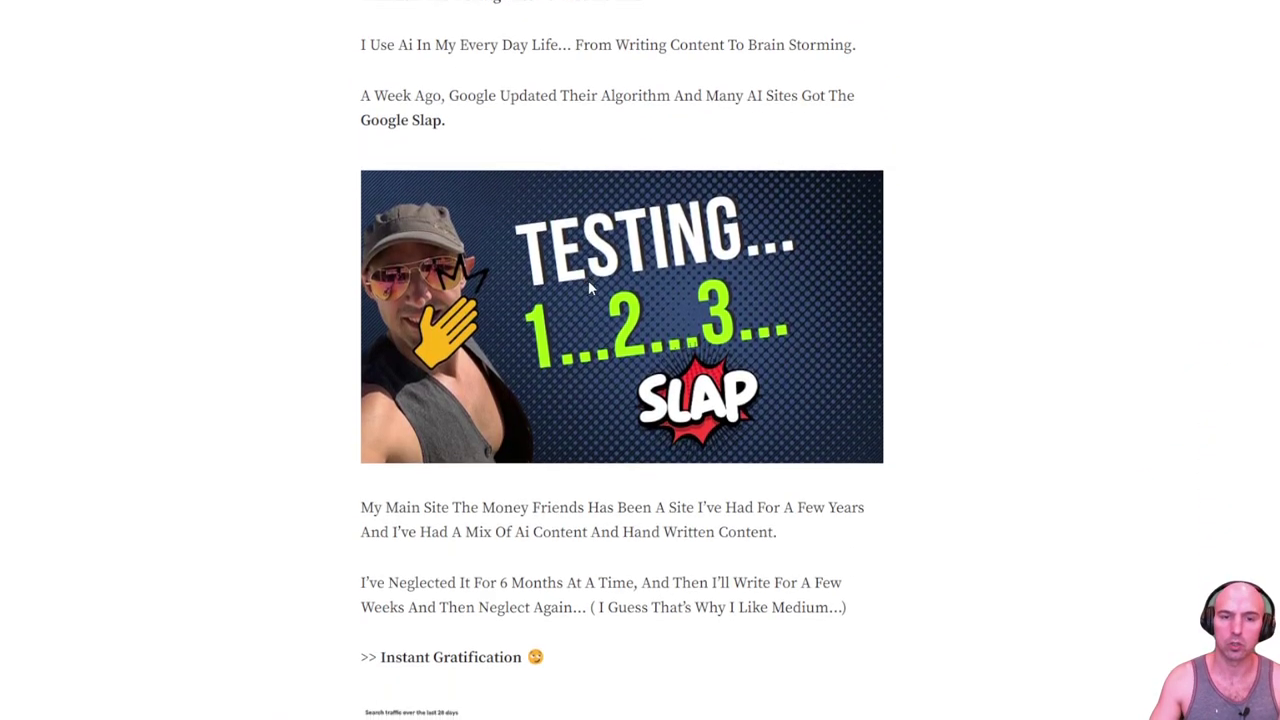
{"action": "scroll", "coordinate": [590, 278], "scroll_direction": "up", "scroll_amount": 8}
{"action": "scroll", "coordinate": [590, 278], "scroll_direction": "up", "scroll_amount": 2}
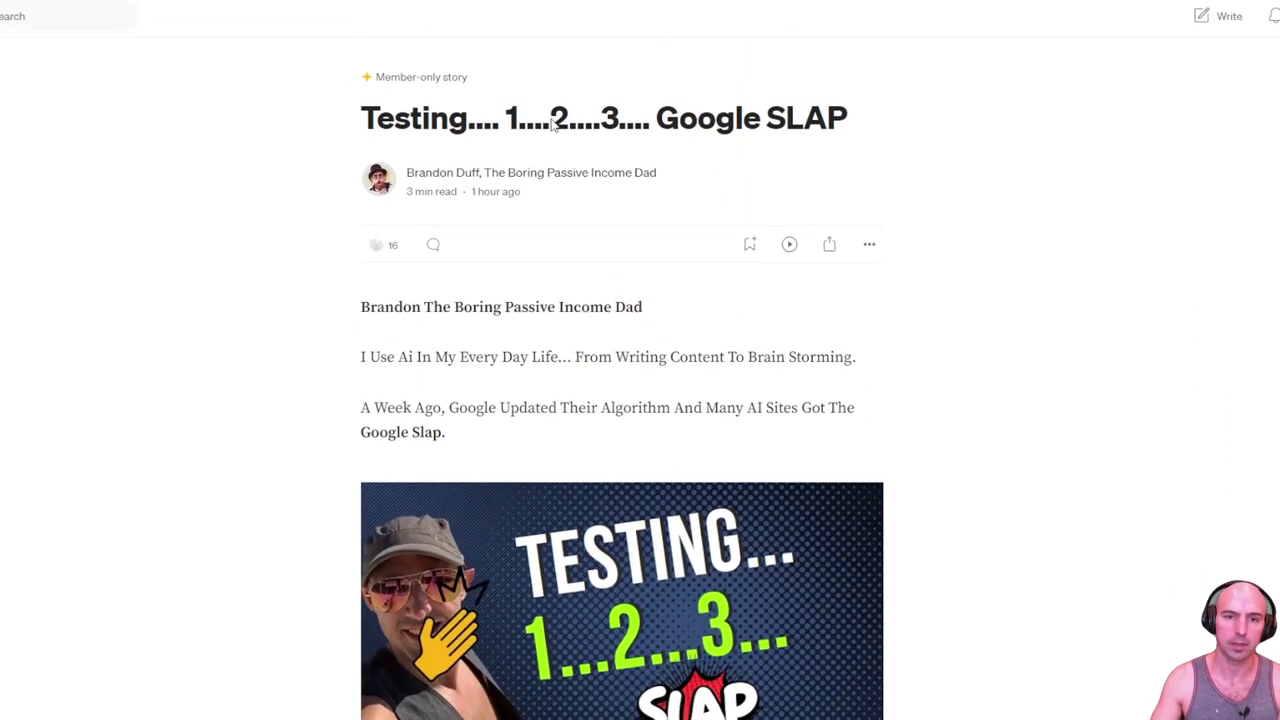
{"action": "scroll", "coordinate": [560, 169], "scroll_direction": "down", "scroll_amount": 5}
{"action": "scroll", "coordinate": [583, 337], "scroll_direction": "up", "scroll_amount": 5}
{"action": "left_click_drag", "start_coordinate": [651, 116], "coordinate": [855, 118]}
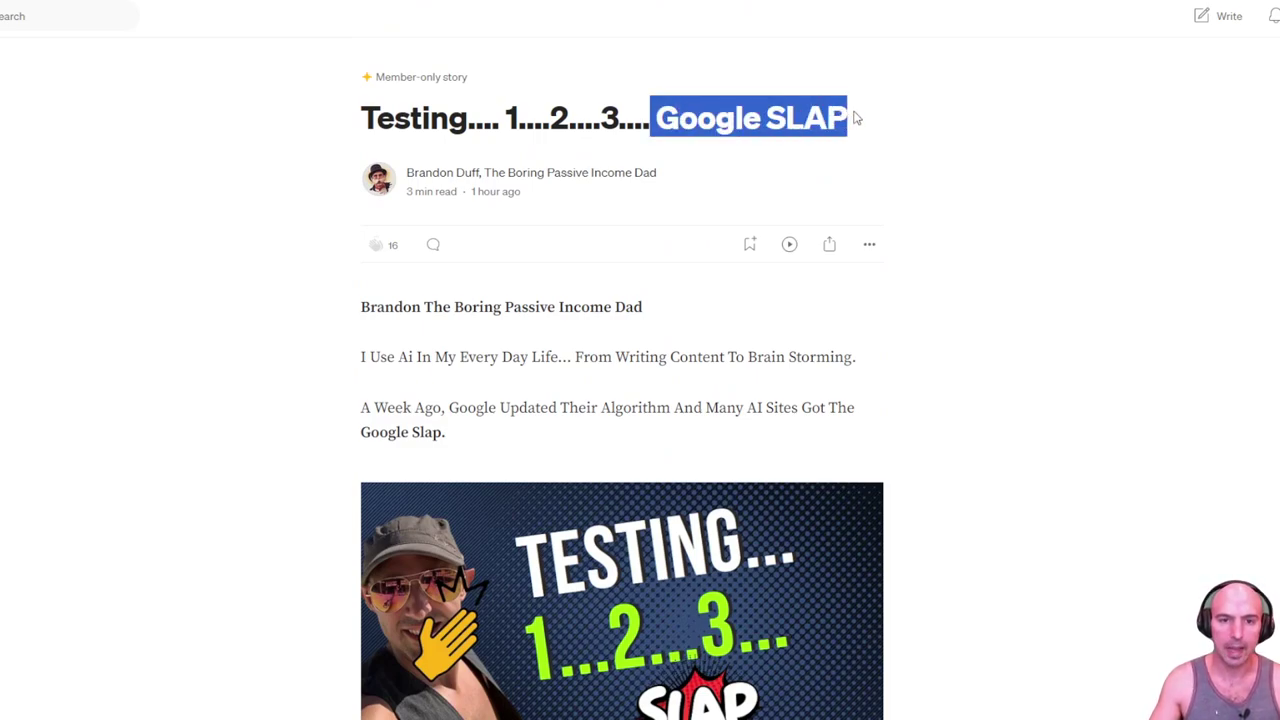
Read down to the Google Analytics snapshots: new site 13 users, old site 20
{"action": "scroll", "coordinate": [751, 229], "scroll_direction": "down", "scroll_amount": 2}
{"action": "scroll", "coordinate": [566, 243], "scroll_direction": "down", "scroll_amount": 2}
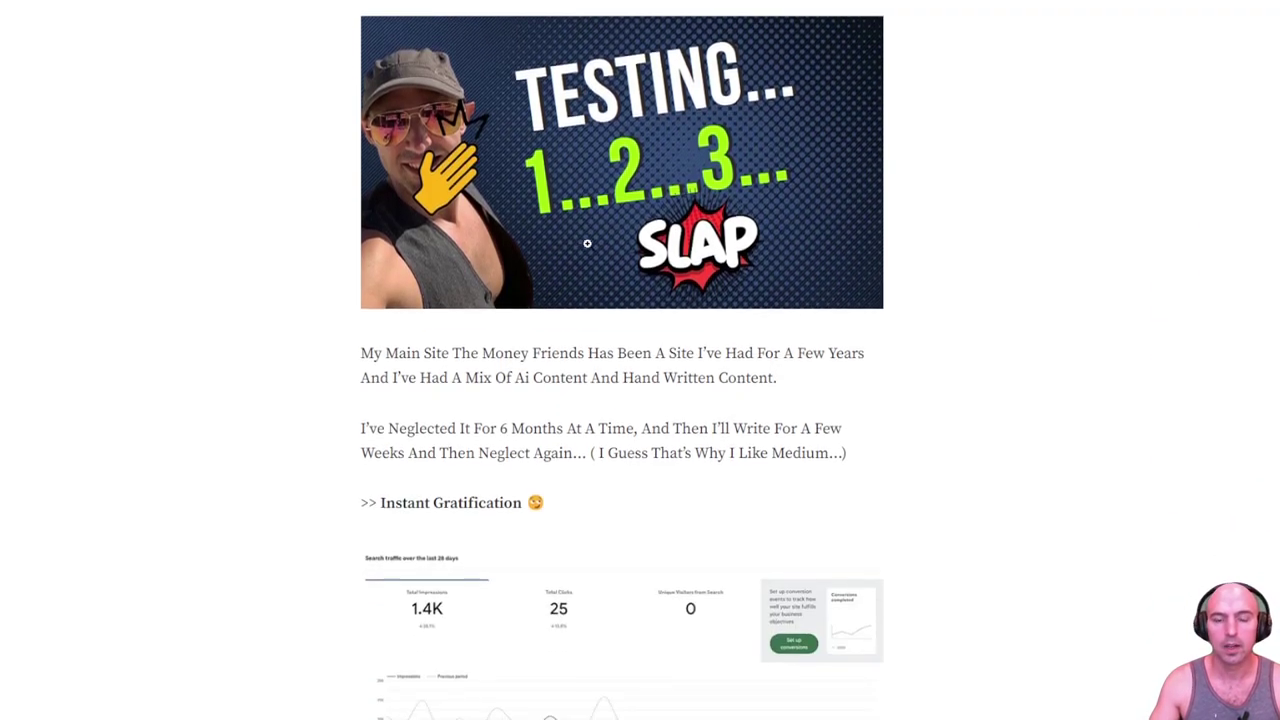
{"action": "scroll", "coordinate": [587, 243], "scroll_direction": "down", "scroll_amount": 15}
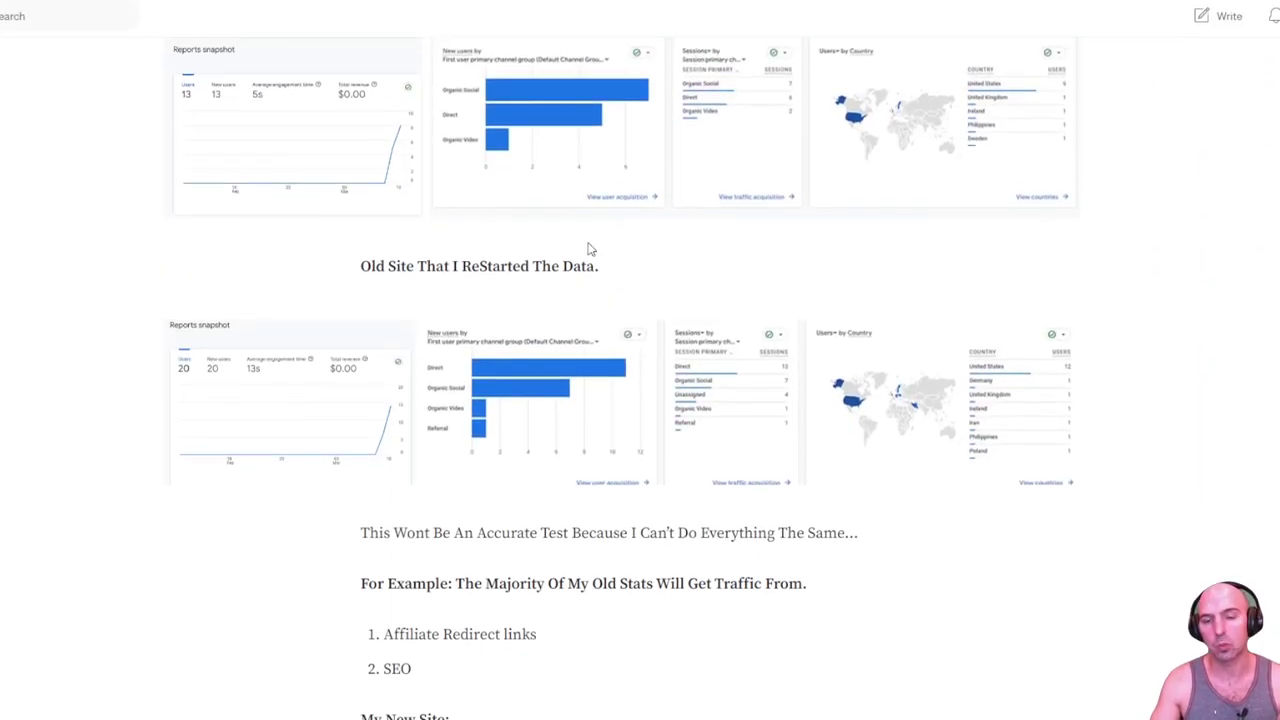
{"action": "scroll", "coordinate": [588, 249], "scroll_direction": "down", "scroll_amount": 5}
{"action": "scroll", "coordinate": [589, 246], "scroll_direction": "up", "scroll_amount": 12}
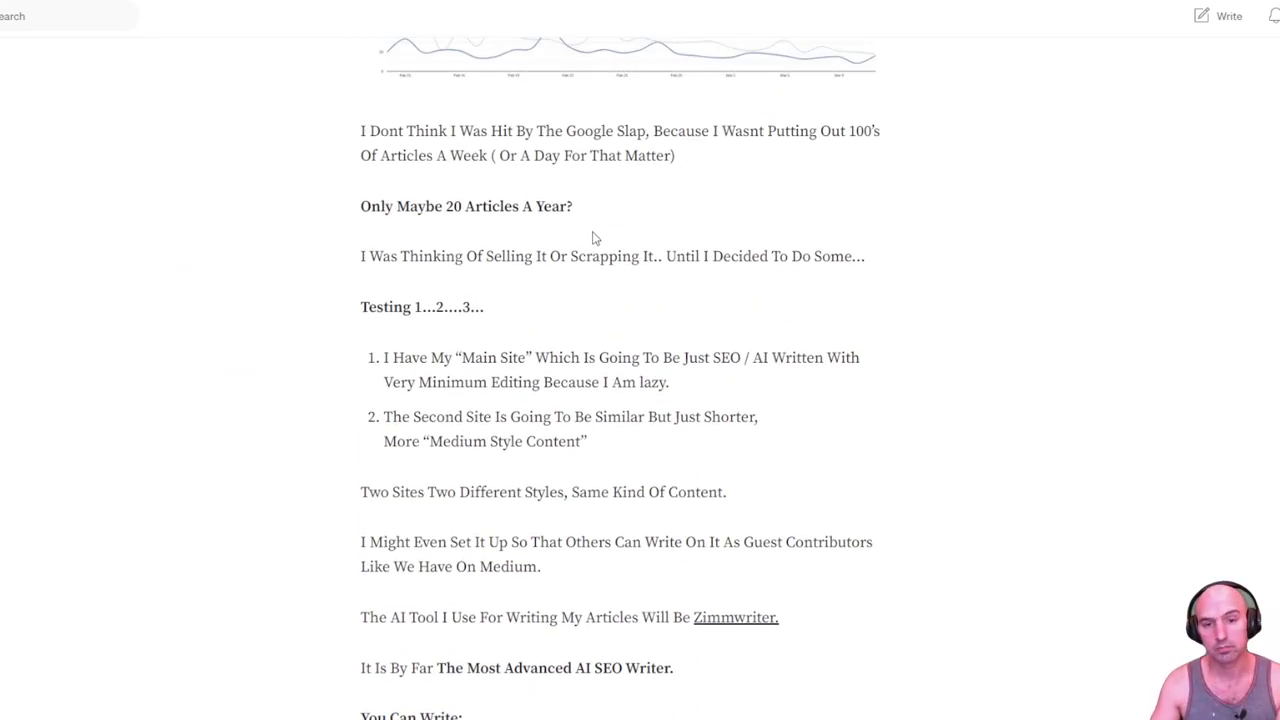
{"action": "scroll", "coordinate": [592, 238], "scroll_direction": "up", "scroll_amount": 10}
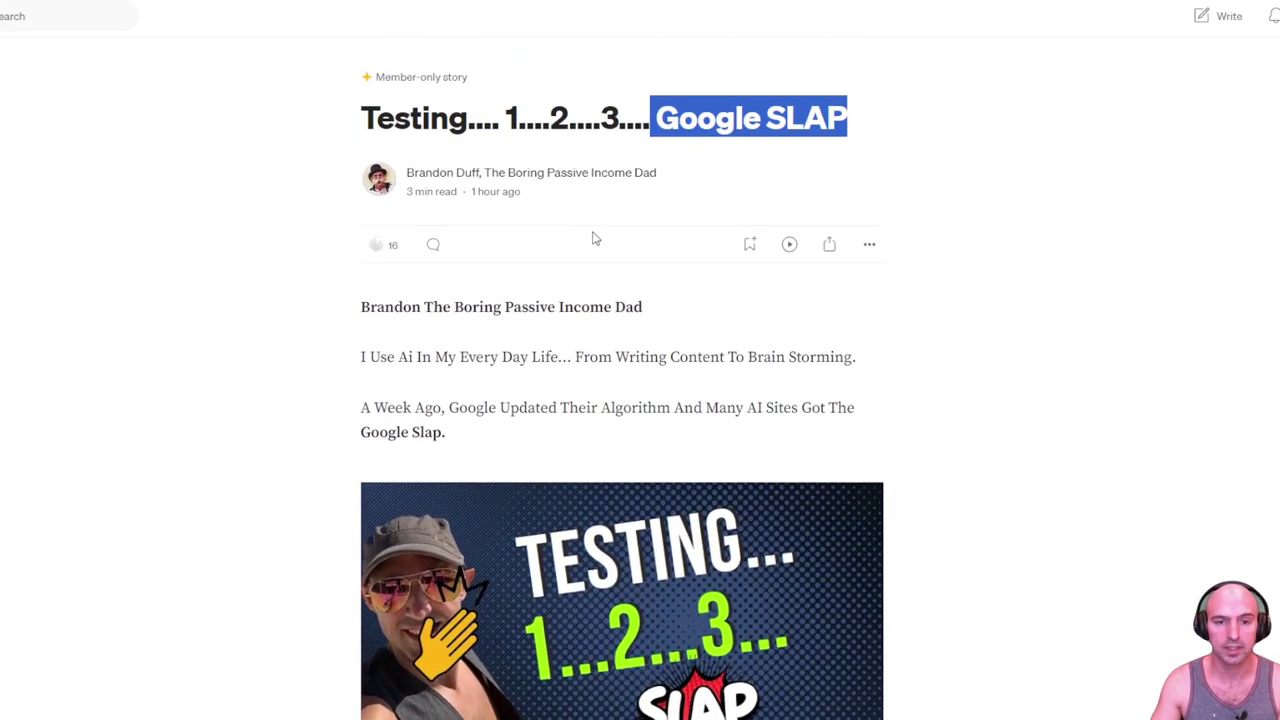
{"action": "scroll", "coordinate": [592, 238], "scroll_direction": "down", "scroll_amount": 10}
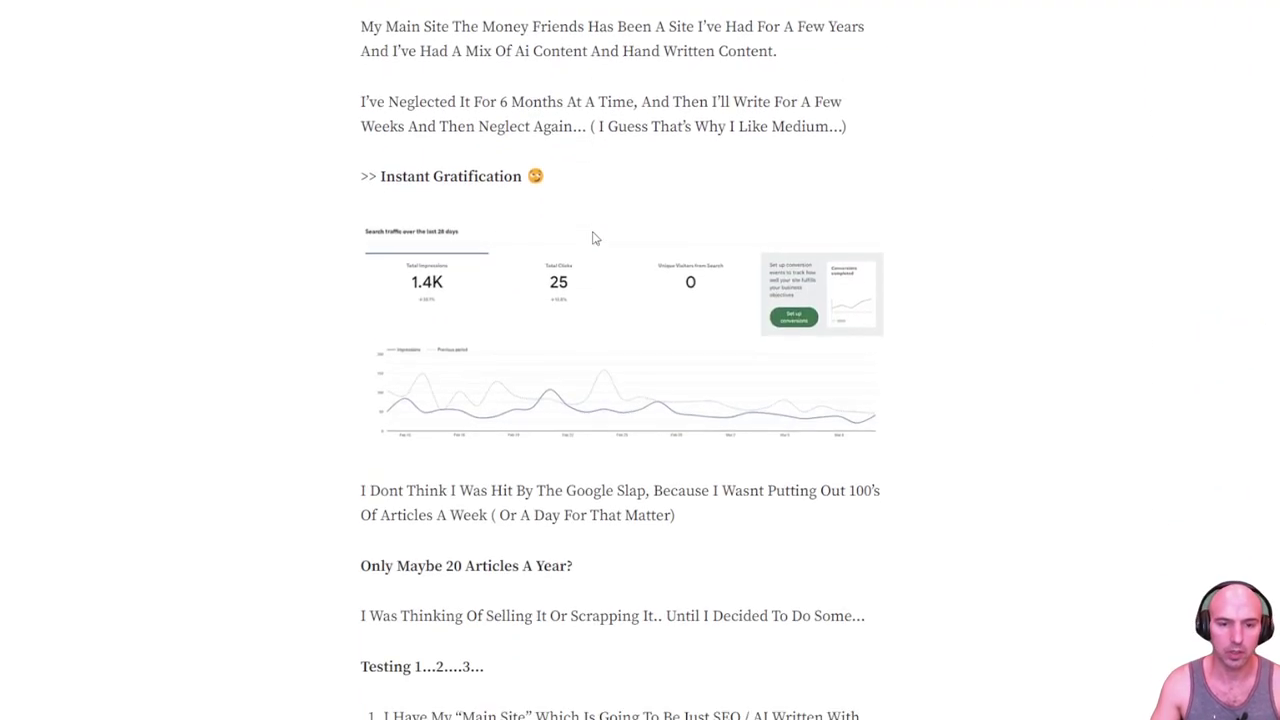
{"action": "scroll", "coordinate": [426, 331], "scroll_direction": "down", "scroll_amount": 5}
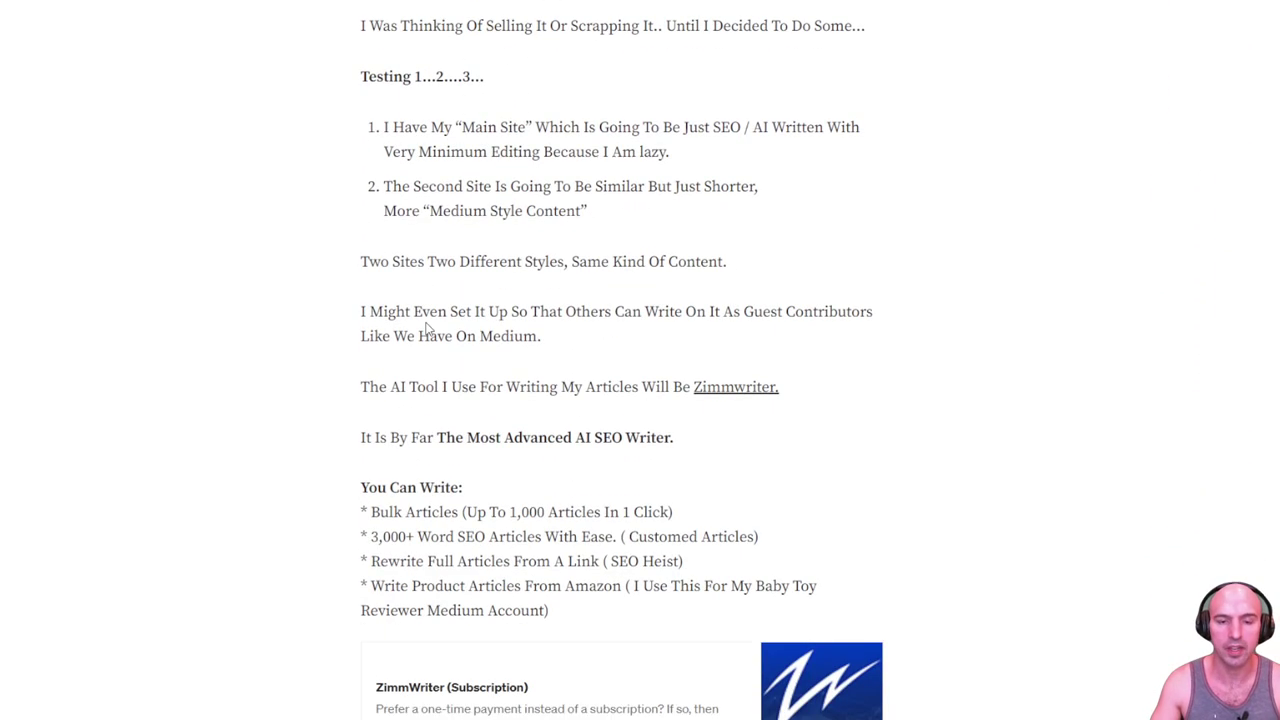
{"action": "scroll", "coordinate": [448, 322], "scroll_direction": "up", "scroll_amount": 2}
{"action": "scroll", "coordinate": [494, 337], "scroll_direction": "down", "scroll_amount": 6}
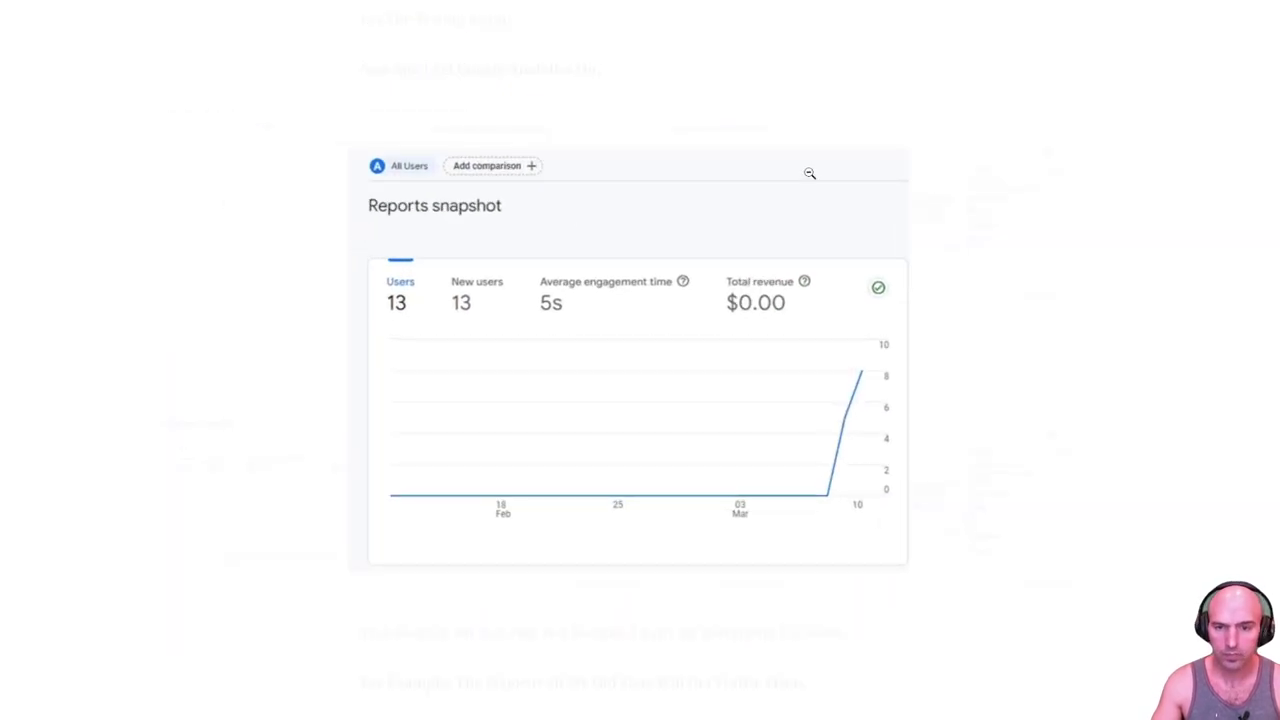
Close the enlarged Reports snapshot and inspect the new site's traffic-source screenshot enlarged
{"action": "left_click", "coordinate": [860, 140]}
{"action": "left_click", "coordinate": [634, 249]}
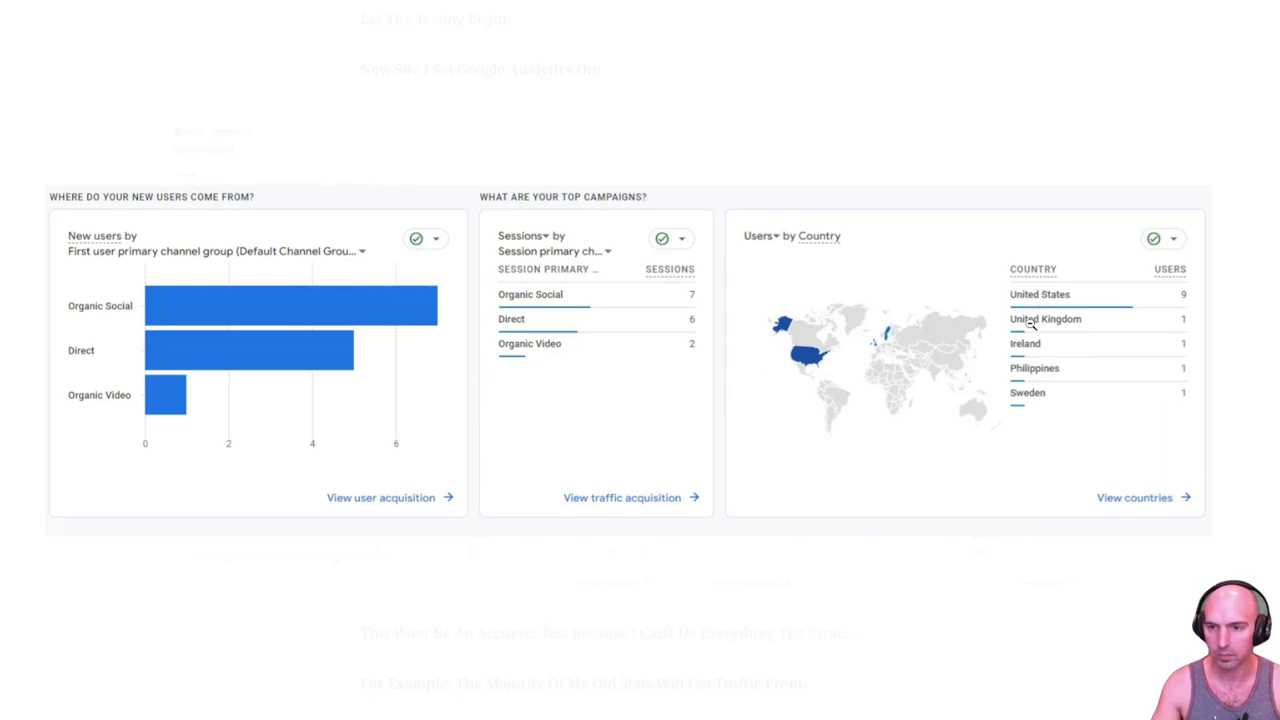
{"action": "left_click", "coordinate": [823, 114]}
{"action": "scroll", "coordinate": [575, 265], "scroll_direction": "down", "scroll_amount": 2}
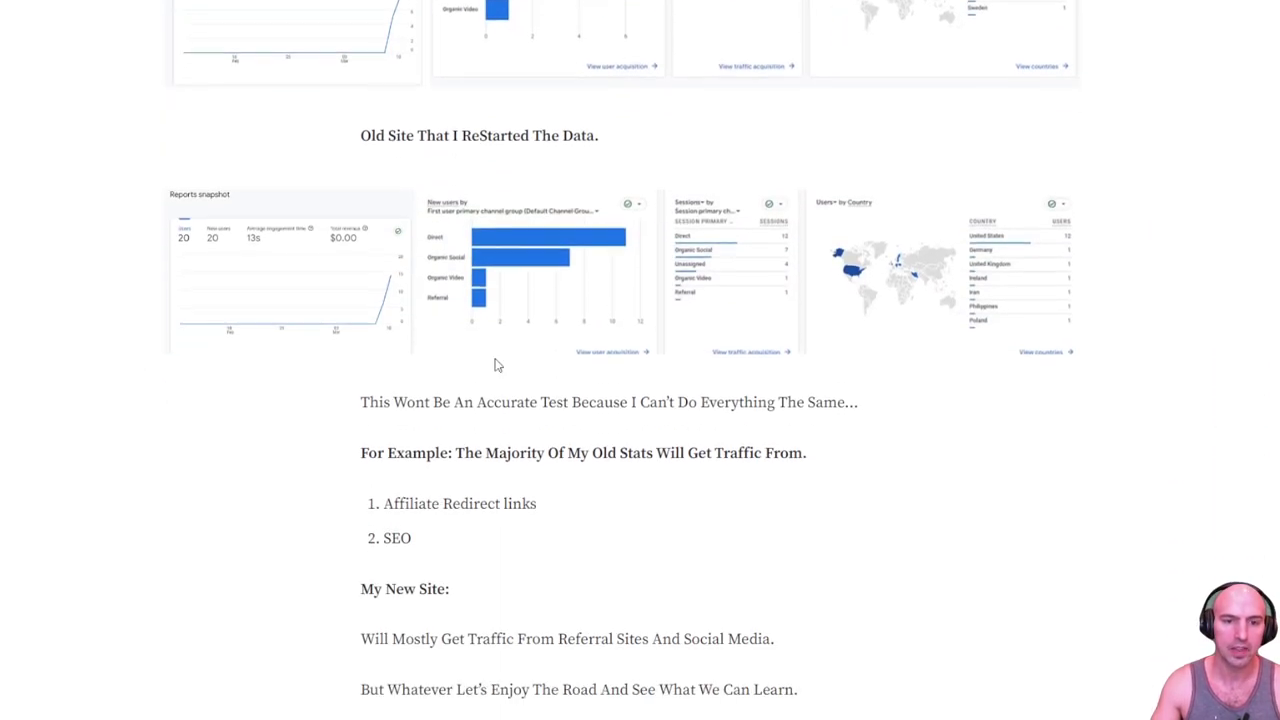
Inspect the old site's Reports snapshot and channel-group chart enlarged, then enlarge a new-site chart
{"action": "left_click", "coordinate": [329, 266]}
{"action": "left_click", "coordinate": [501, 304]}
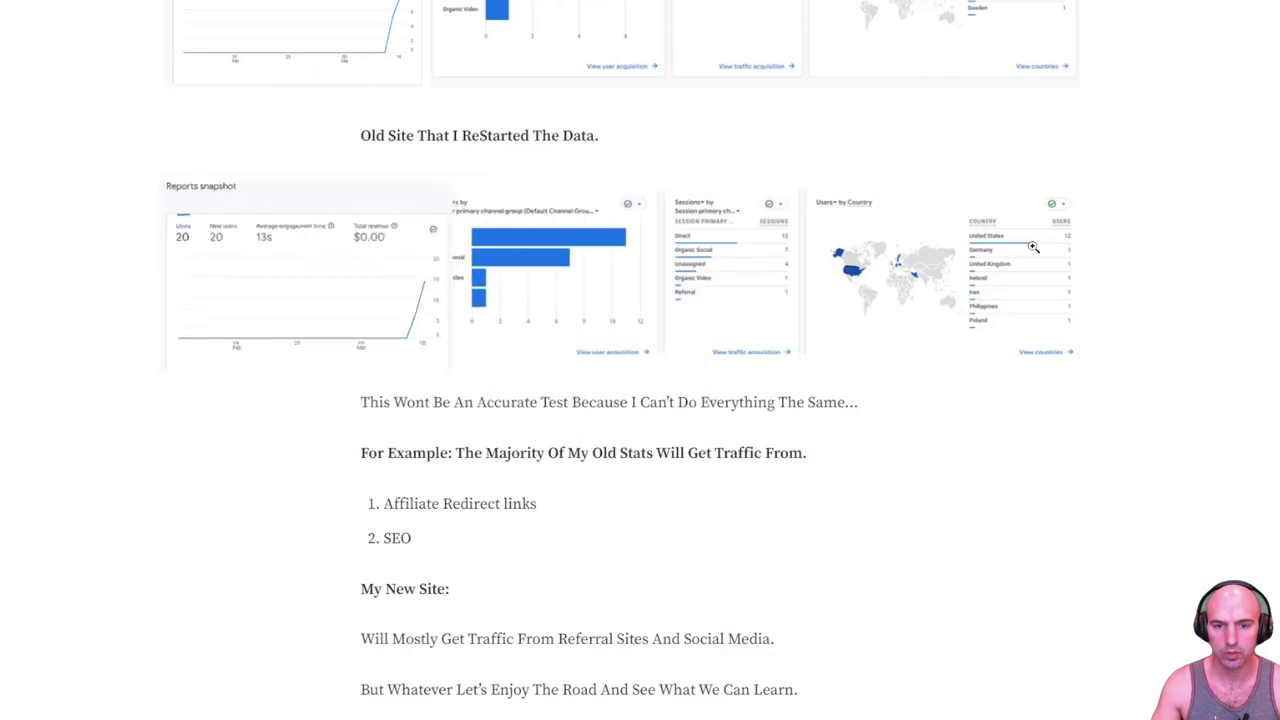
{"action": "left_click", "coordinate": [445, 262]}
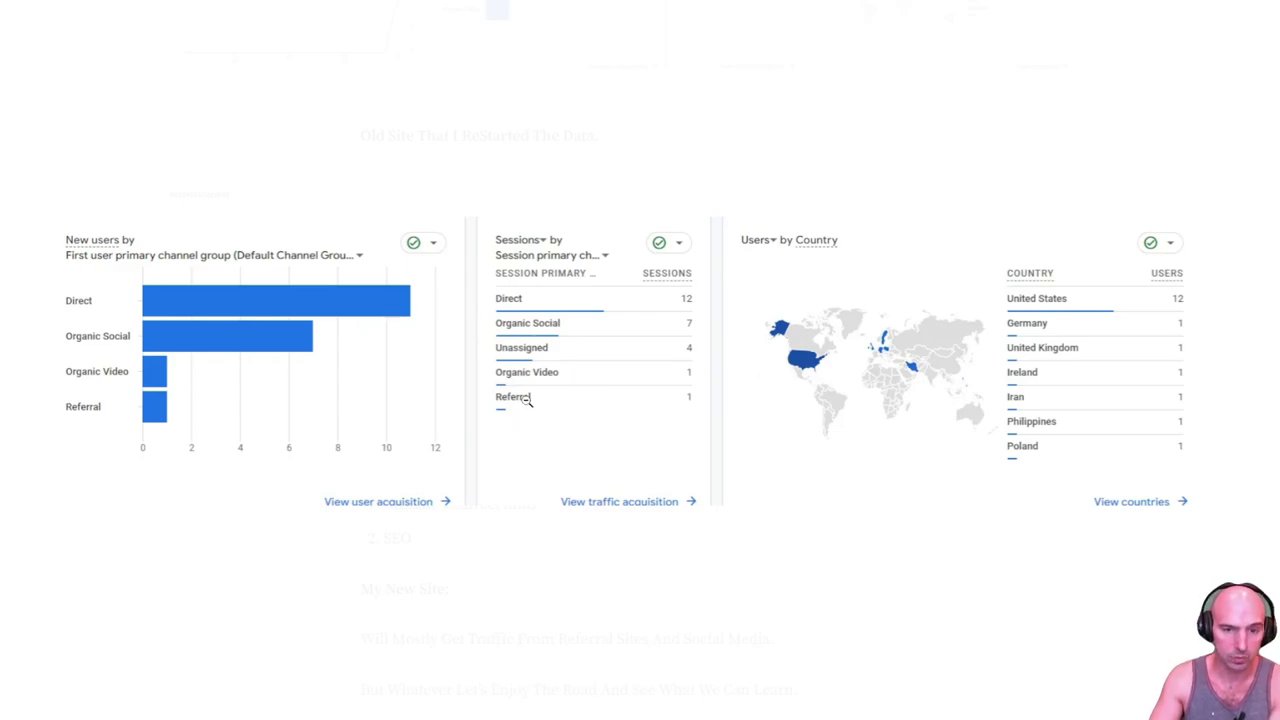
{"action": "left_click", "coordinate": [757, 155]}
{"action": "left_click", "coordinate": [515, 333]}
{"action": "left_click", "coordinate": [523, 289]}
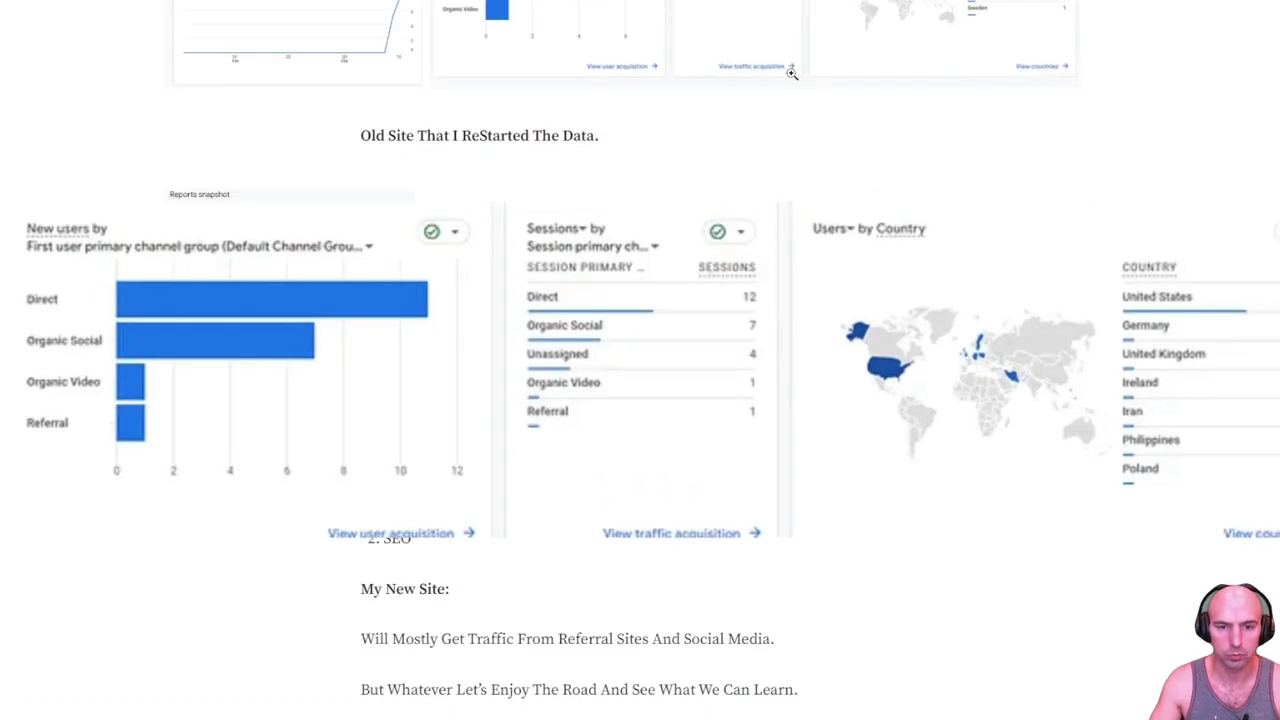
{"action": "scroll", "coordinate": [520, 331], "scroll_direction": "up", "scroll_amount": 4}
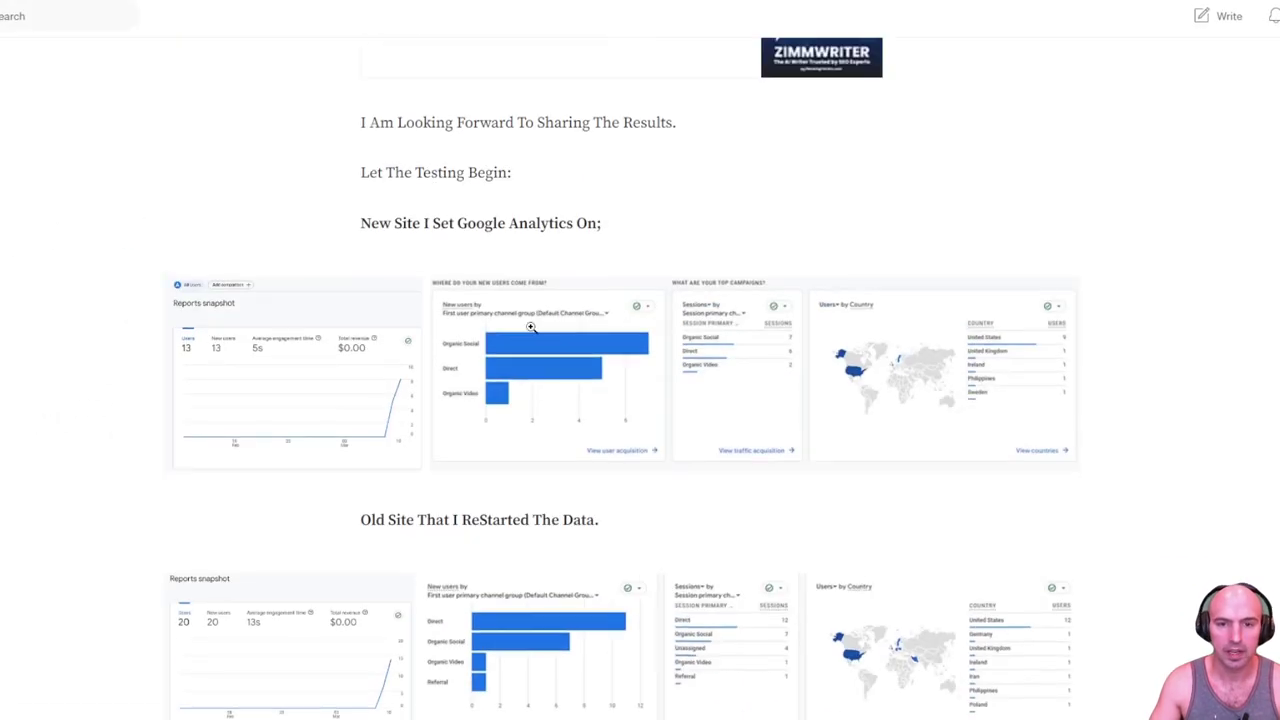
{"action": "left_click", "coordinate": [731, 360]}
{"action": "scroll", "coordinate": [650, 352], "scroll_direction": "down", "scroll_amount": 8}
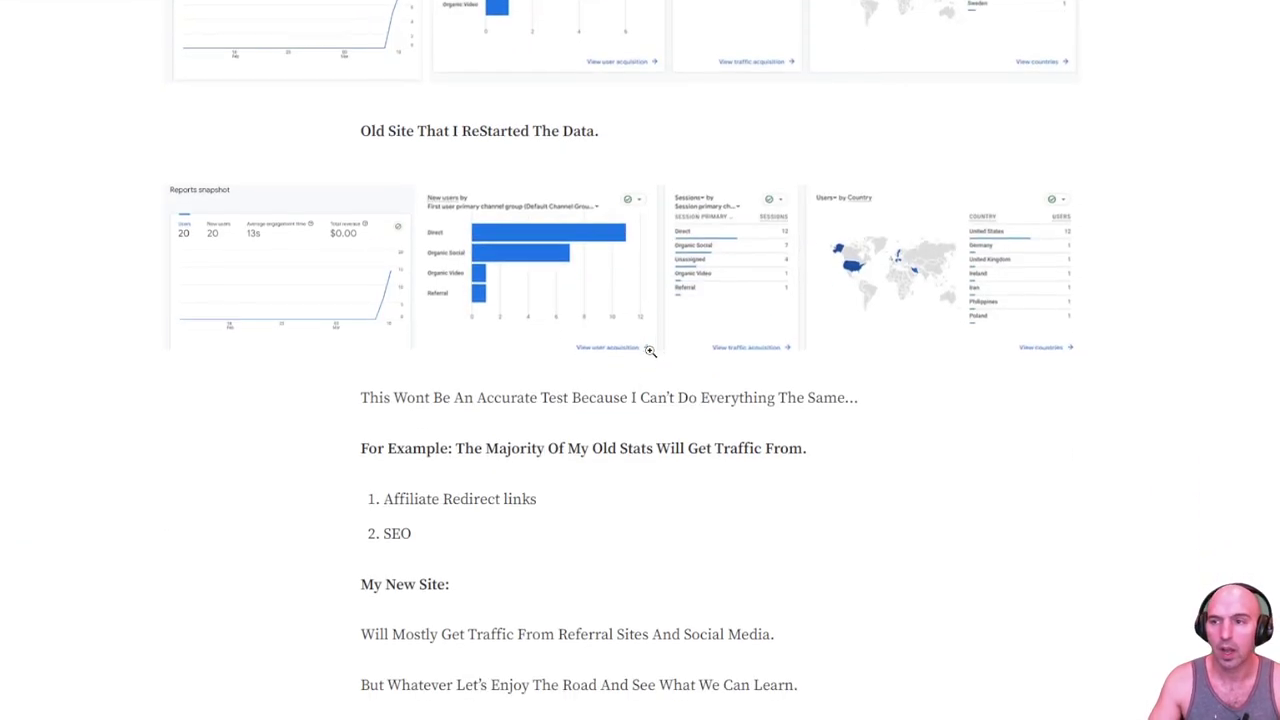
{"action": "scroll", "coordinate": [651, 355], "scroll_direction": "up", "scroll_amount": 2}
{"action": "scroll", "coordinate": [633, 461], "scroll_direction": "up", "scroll_amount": 15}
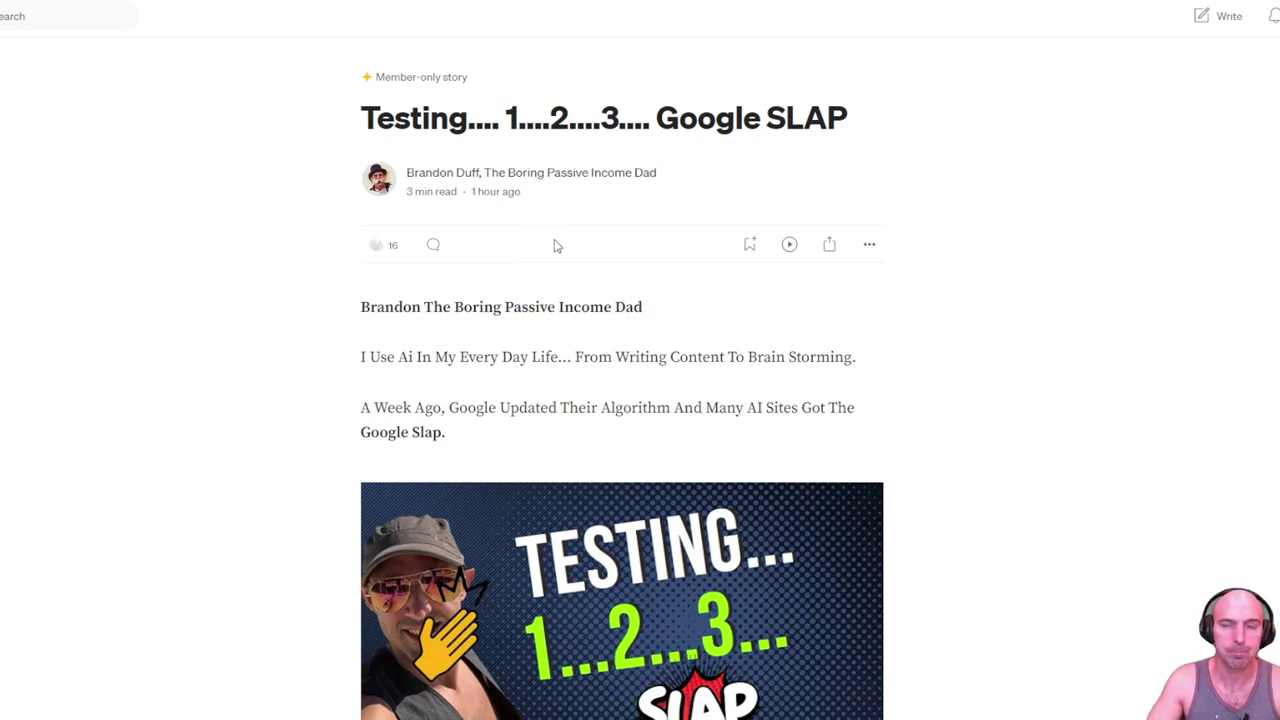
{"action": "scroll", "coordinate": [603, 337], "scroll_direction": "down", "scroll_amount": 20}
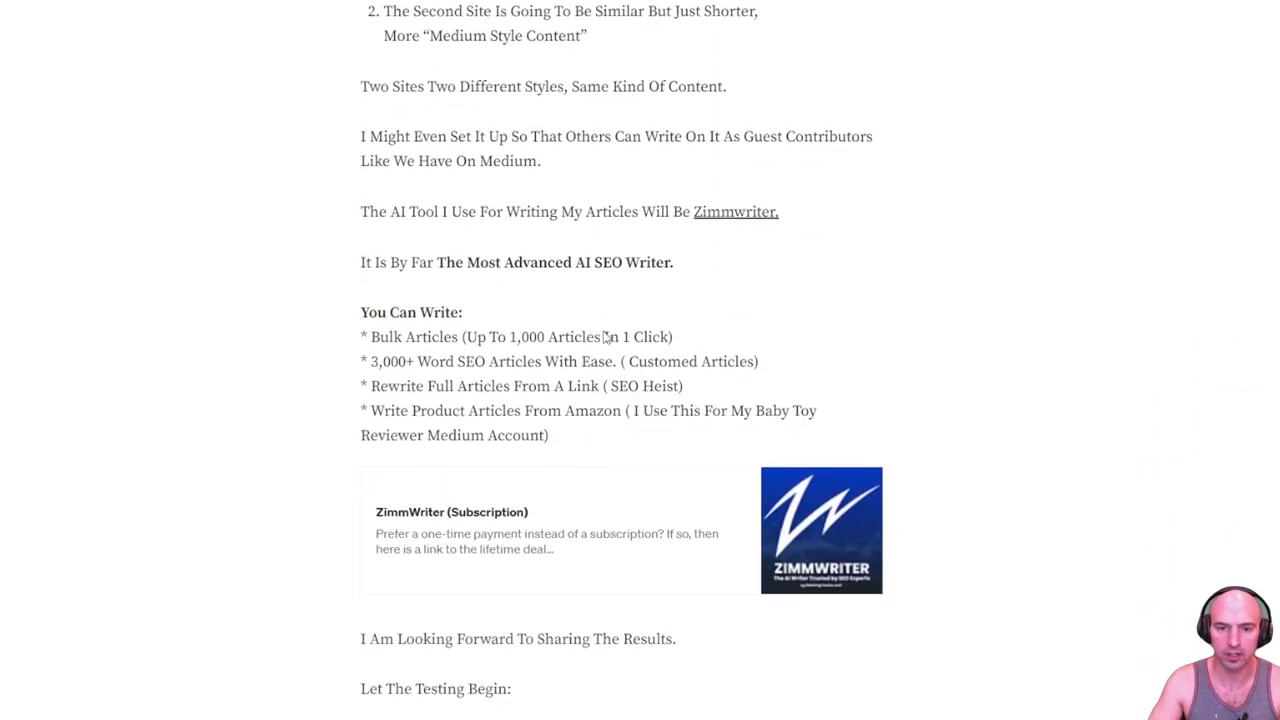
{"action": "scroll", "coordinate": [603, 337], "scroll_direction": "down", "scroll_amount": 3}
{"action": "scroll", "coordinate": [603, 337], "scroll_direction": "up", "scroll_amount": 4}
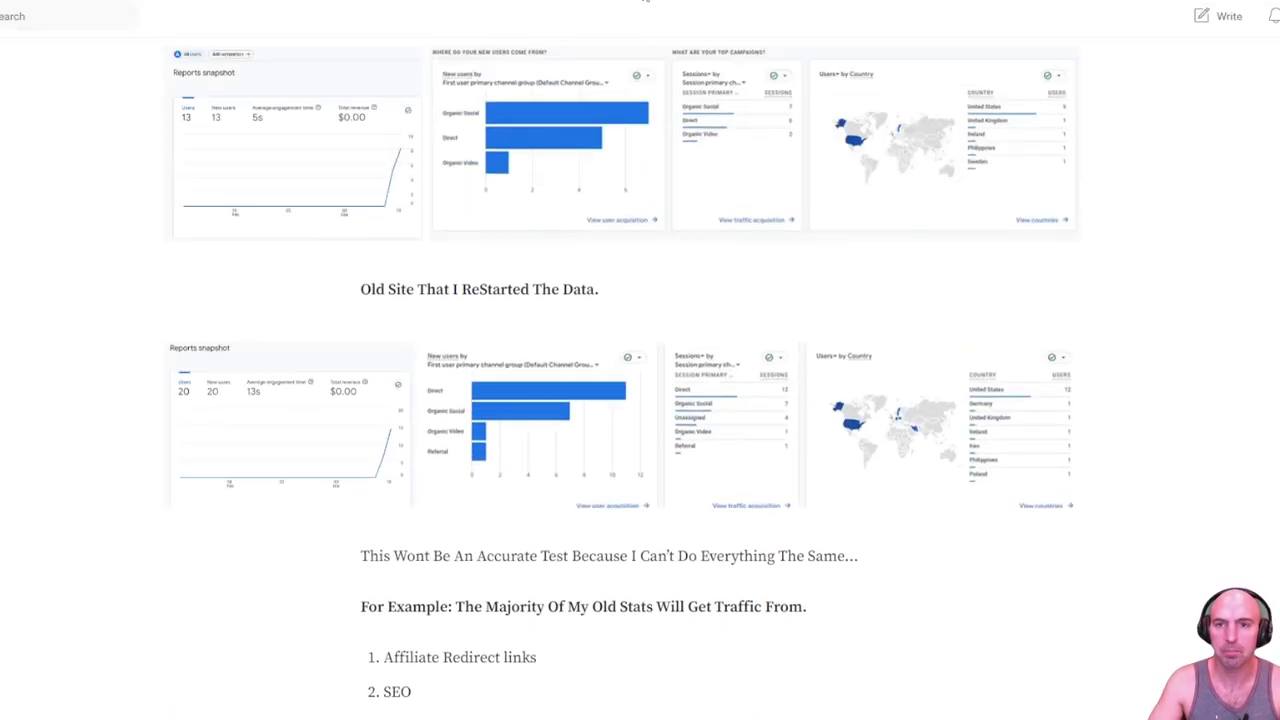